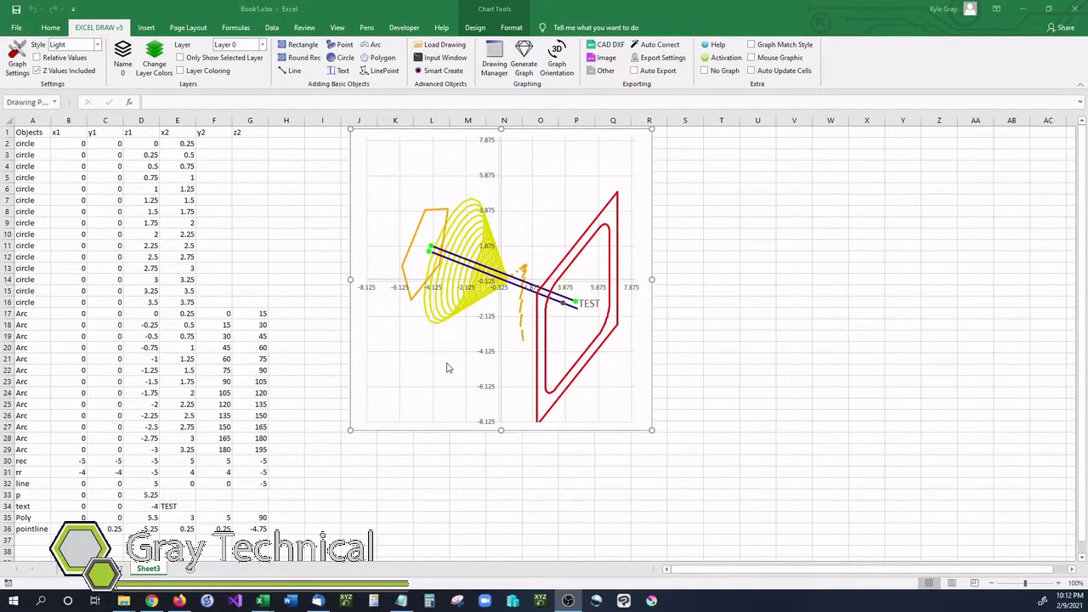
Step: Rotate the 3D drawing in the Sheet3 graph to view its objects from another angle
left_click(548, 357)
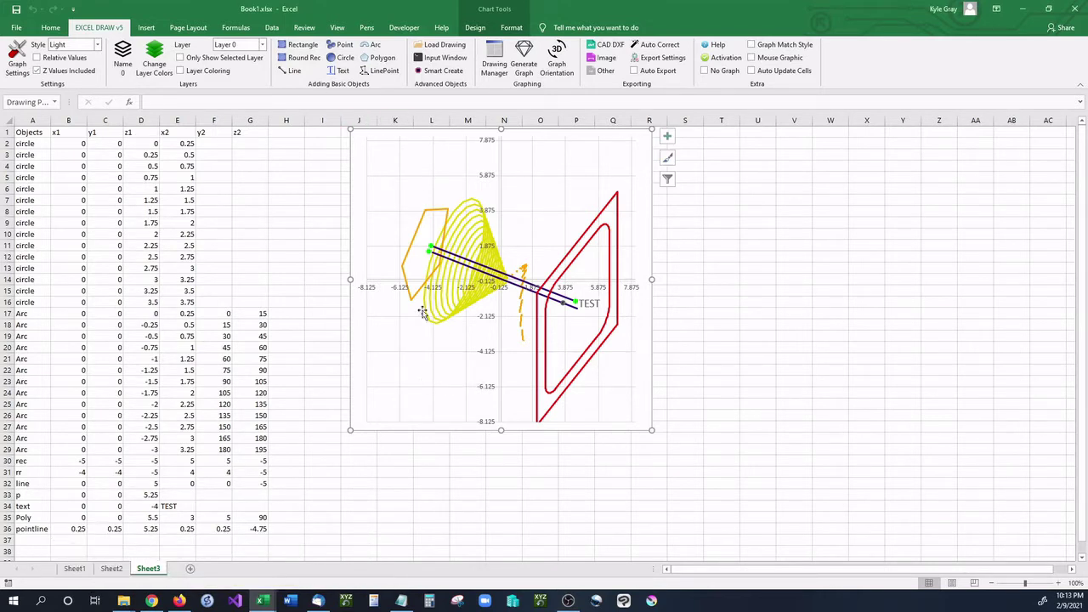
left_click(613, 367)
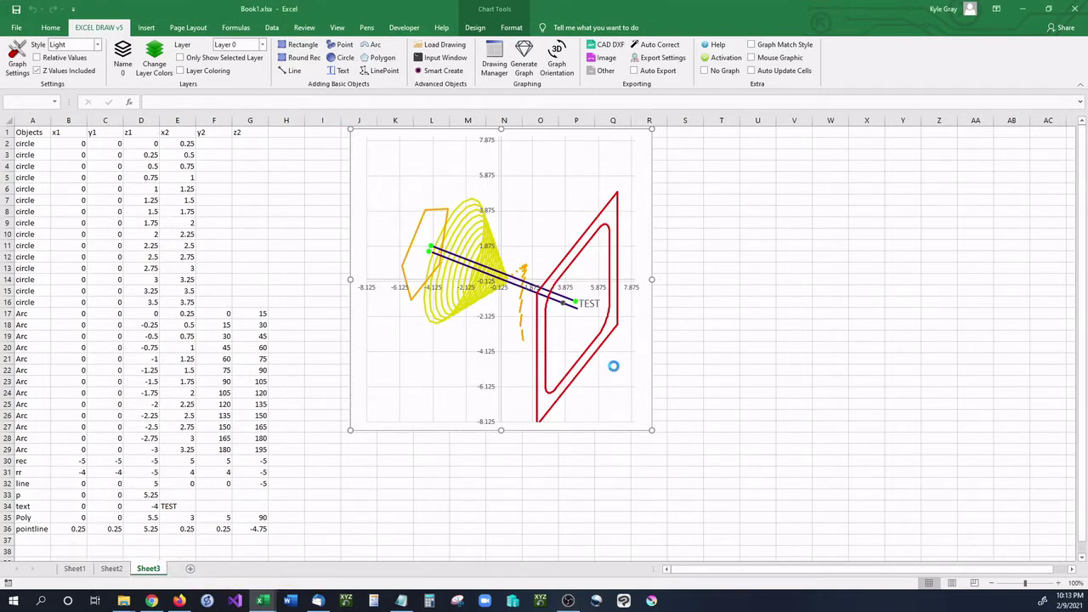
left_click(538, 368)
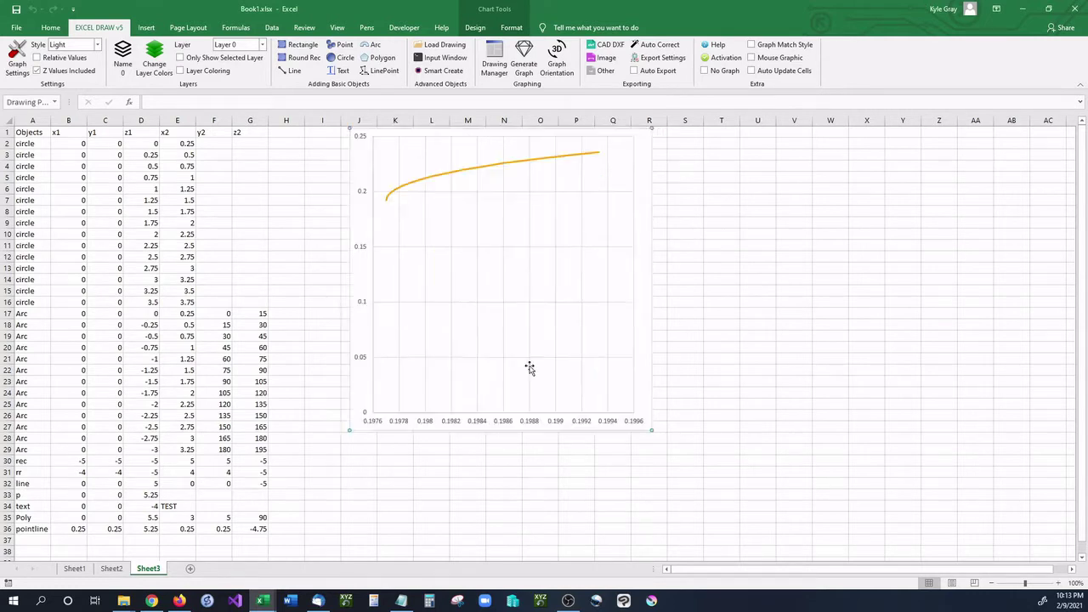
Step: Copy the object table A1:G36 from Sheet3 into a new worksheet, starting at cell A1
left_click_drag(34, 133, 251, 529)
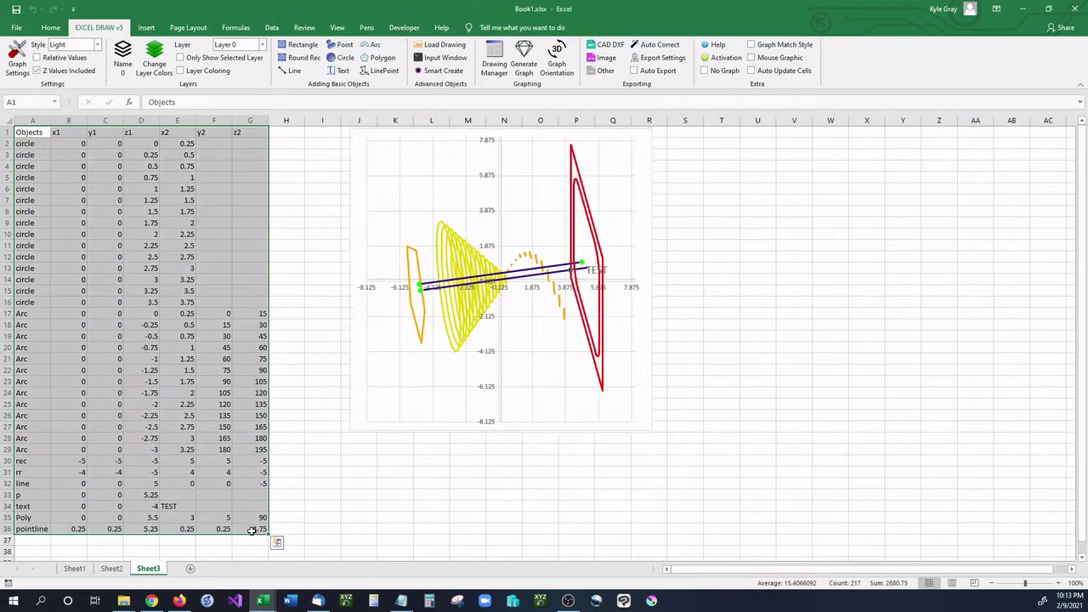
key("ctrl+c")
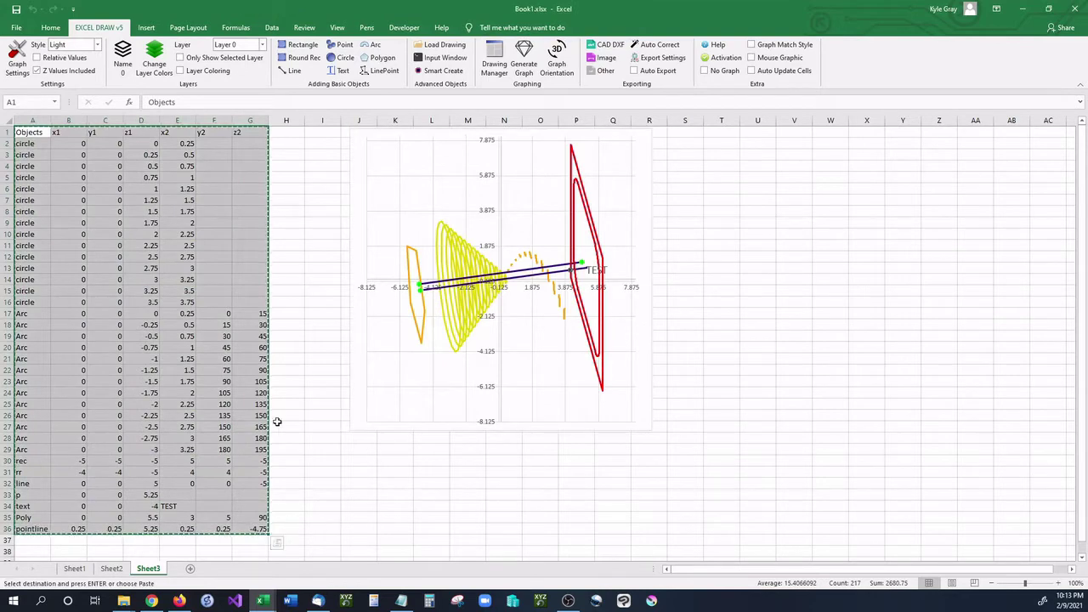
left_click(190, 568)
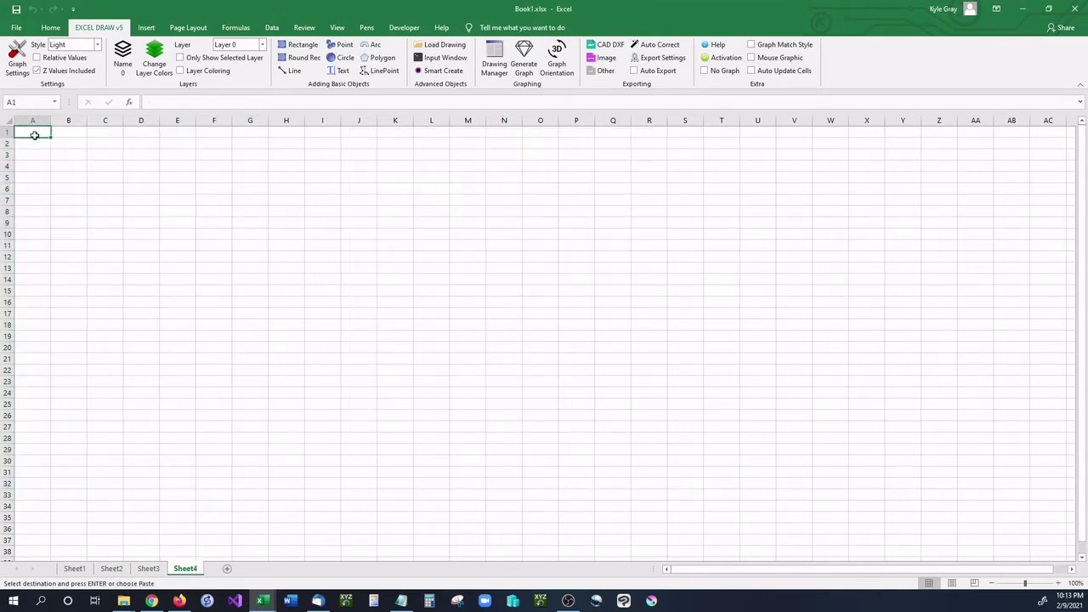
right_click(34, 135)
left_click(76, 181)
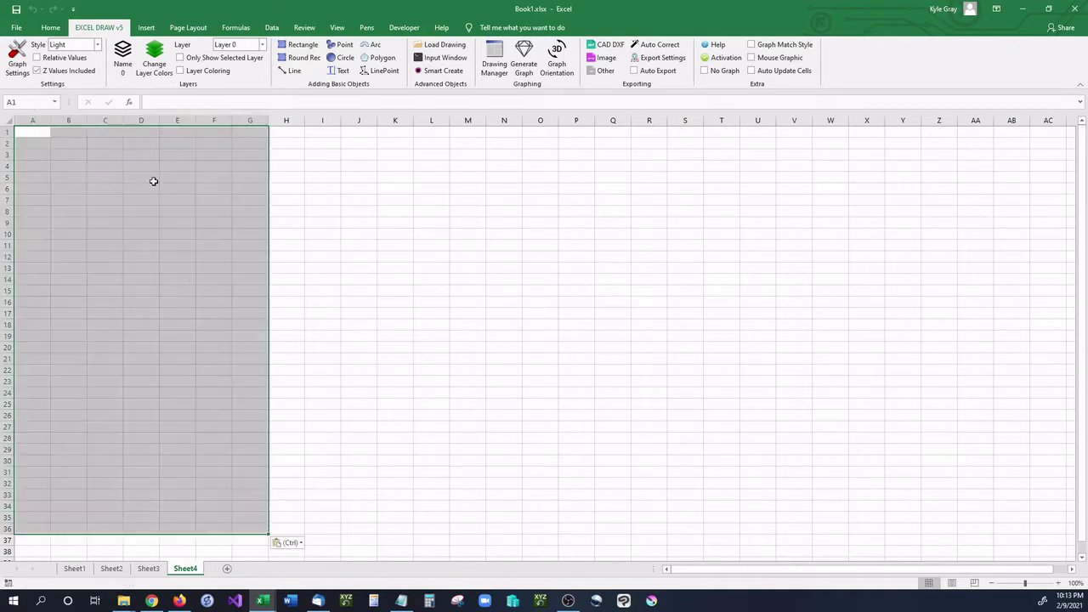
left_click(339, 201)
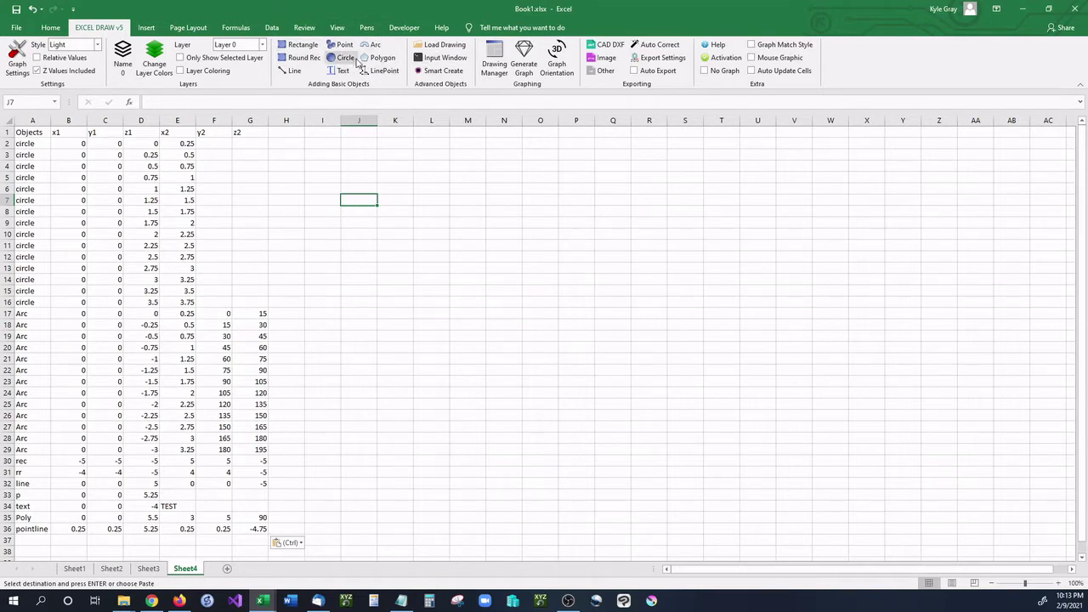
Step: Examine the z1 column and the x1 to z2 headers that define the table's coordinate layout
left_click(137, 133)
key("ctrl+v")
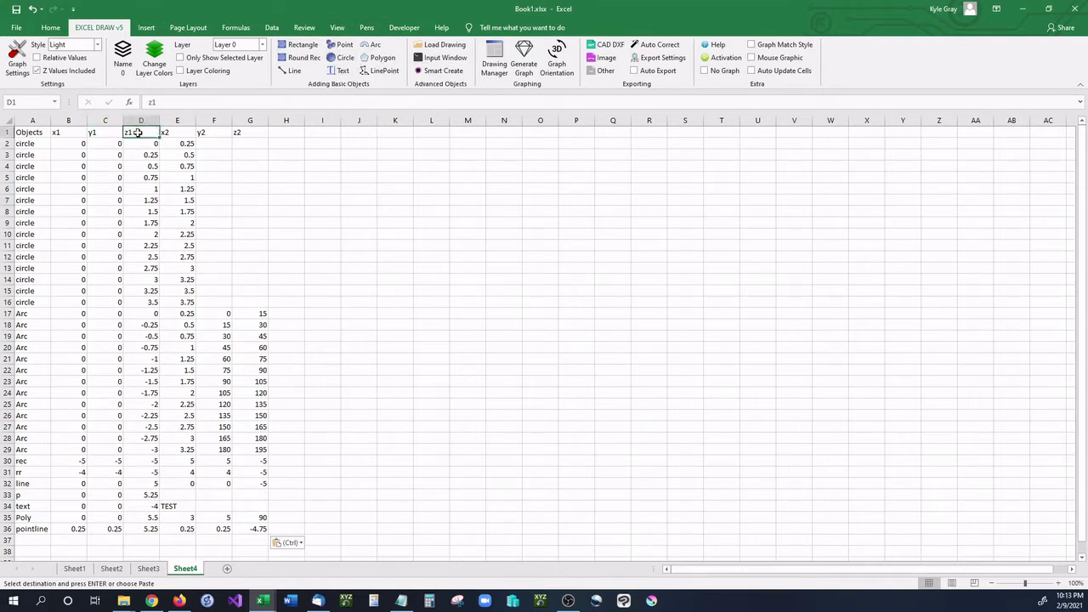
left_click(141, 120)
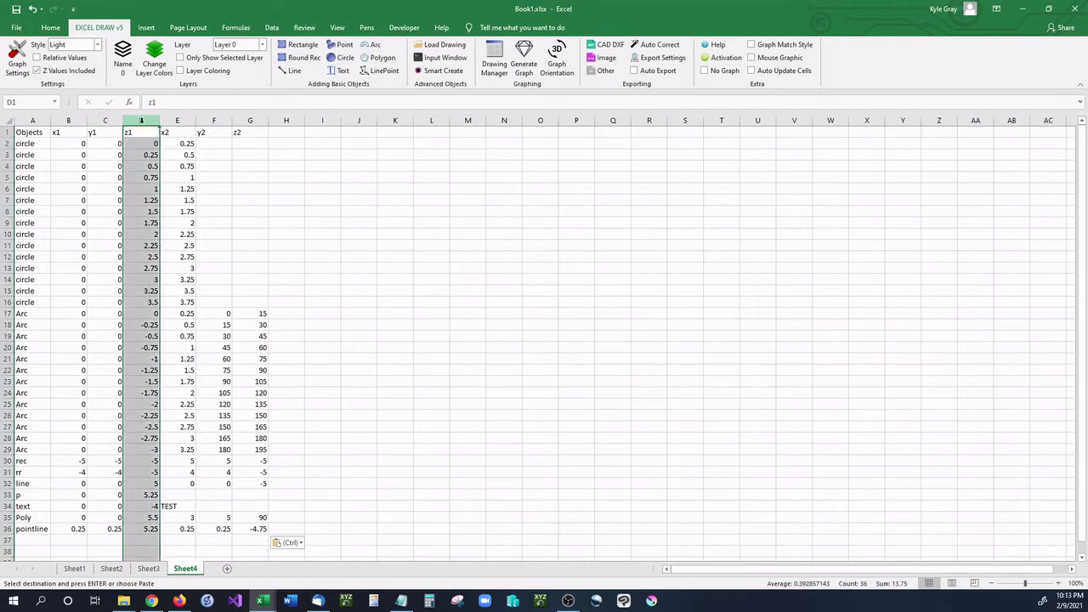
left_click(37, 72)
left_click(255, 144)
left_click(56, 124)
left_click_drag(56, 125, 235, 131)
left_click(323, 168)
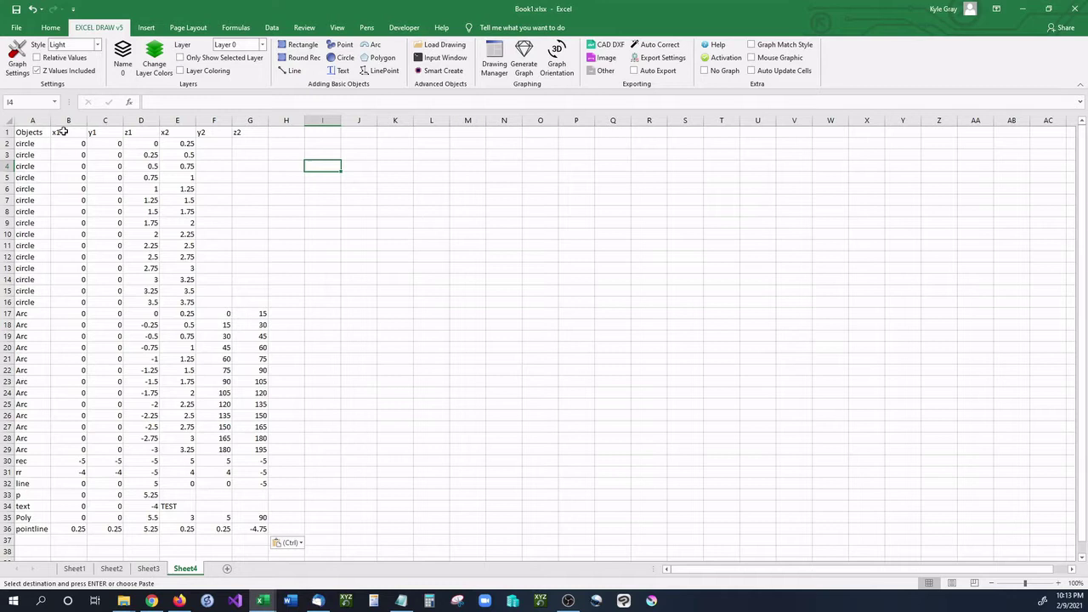
left_click_drag(63, 132, 238, 134)
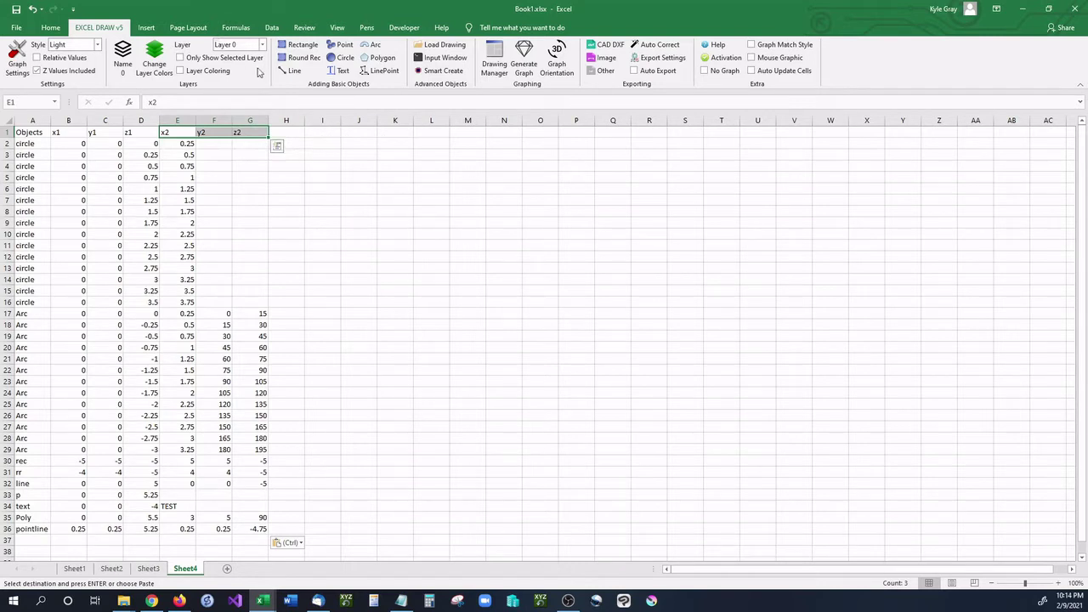
left_click(312, 148)
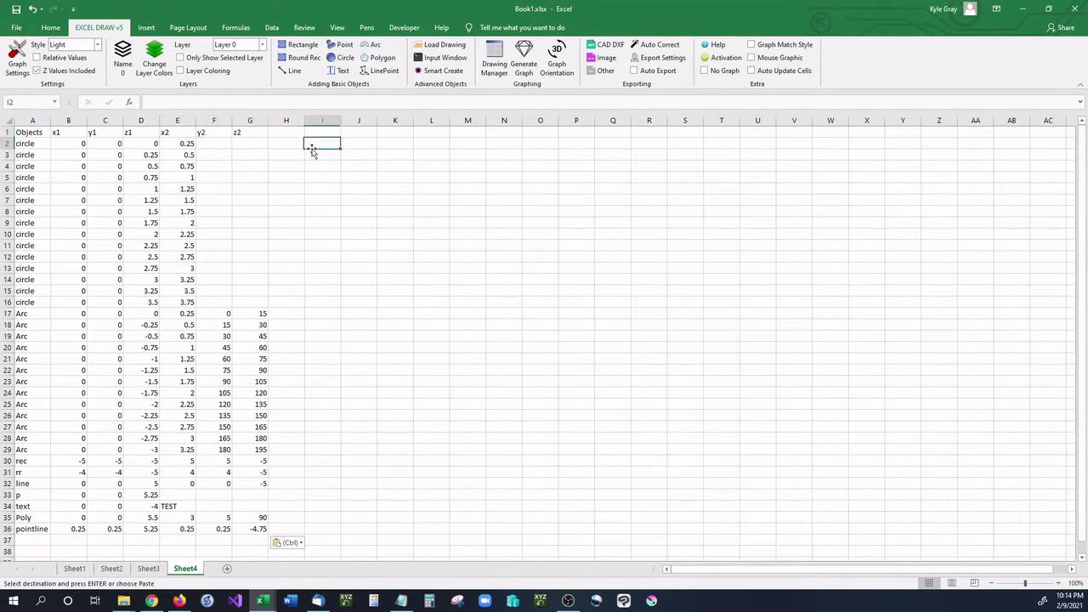
Step: On Layer 2, generate a graph and draw the first circle from the values in B2:E2
left_click(263, 45)
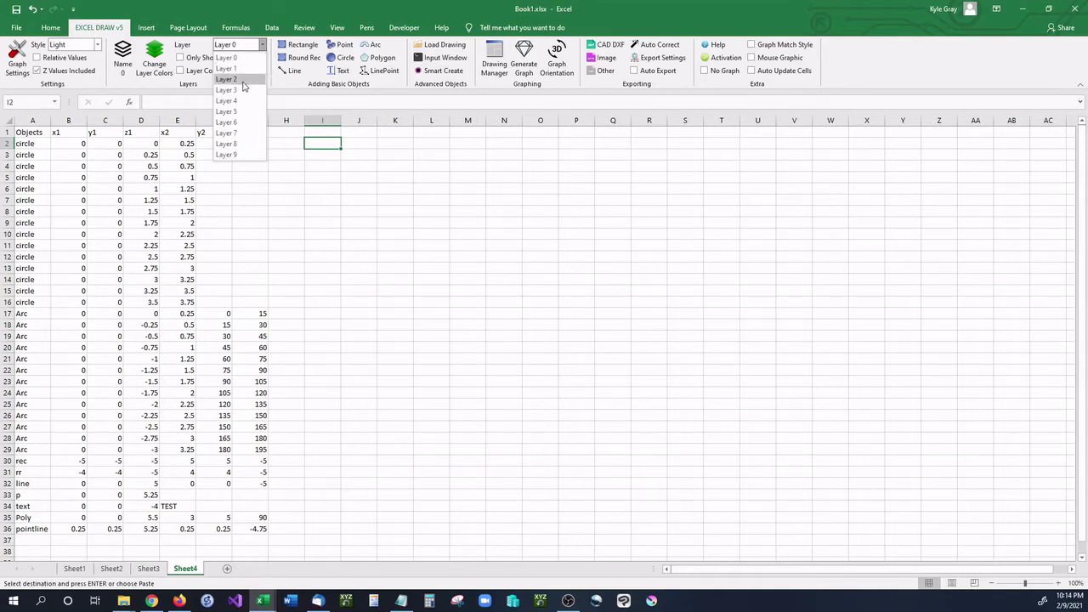
left_click(243, 81)
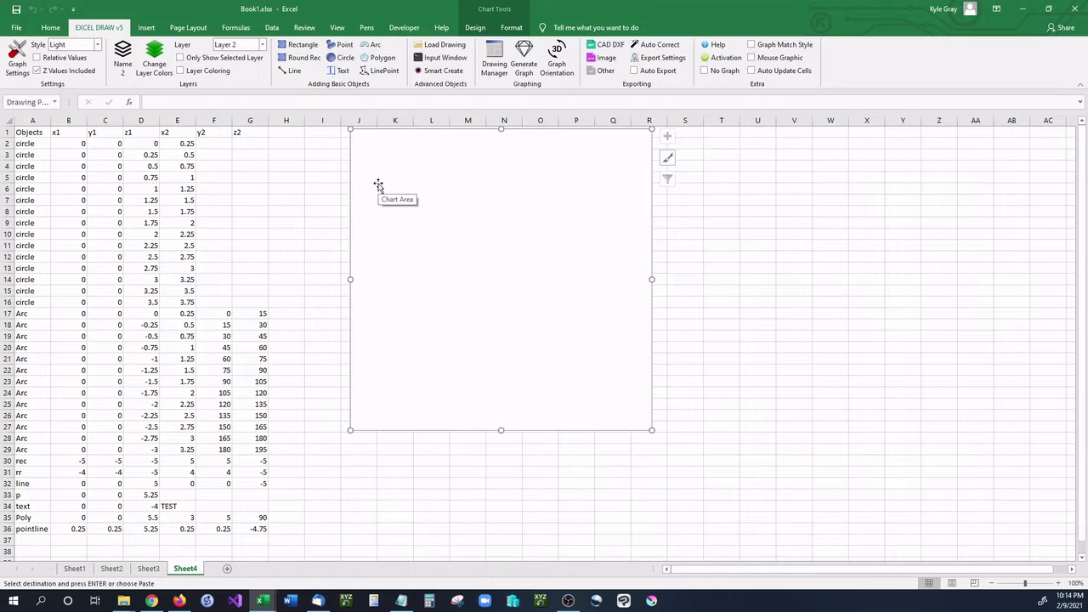
left_click(105, 144)
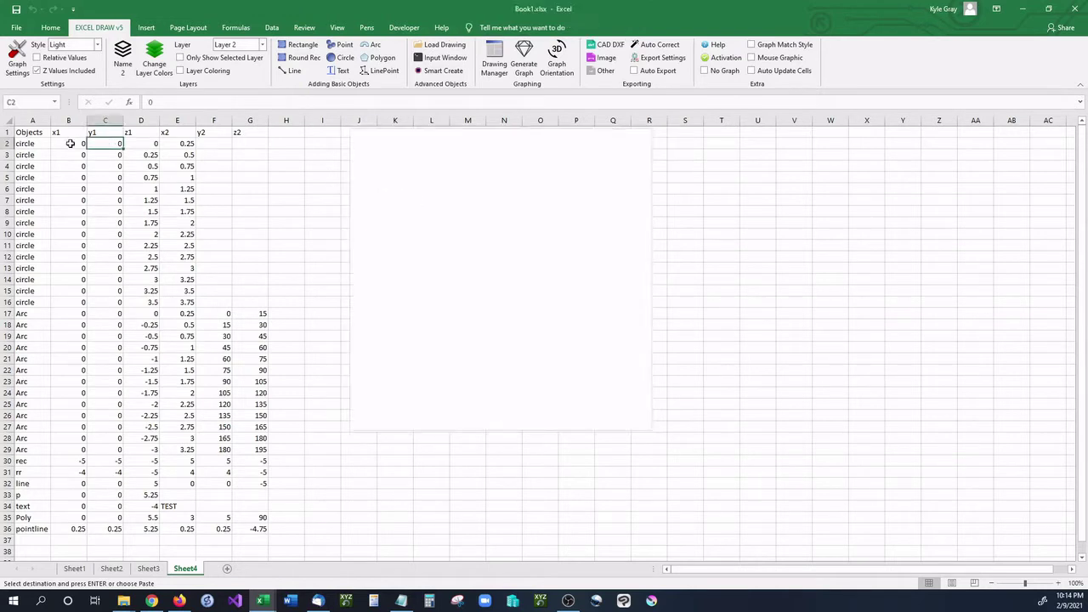
left_click(73, 144)
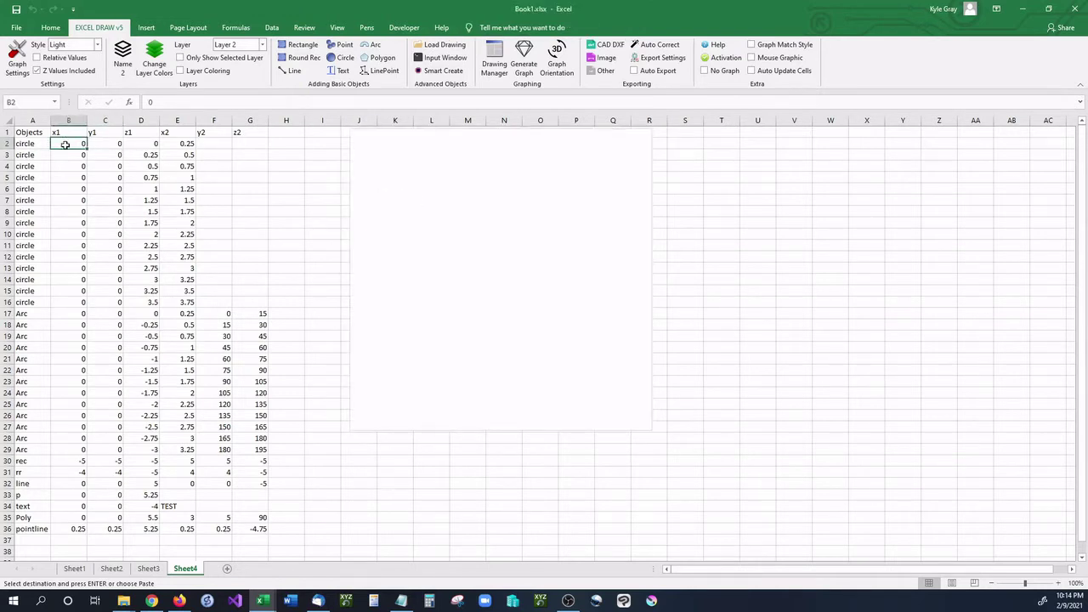
left_click_drag(72, 143, 156, 145)
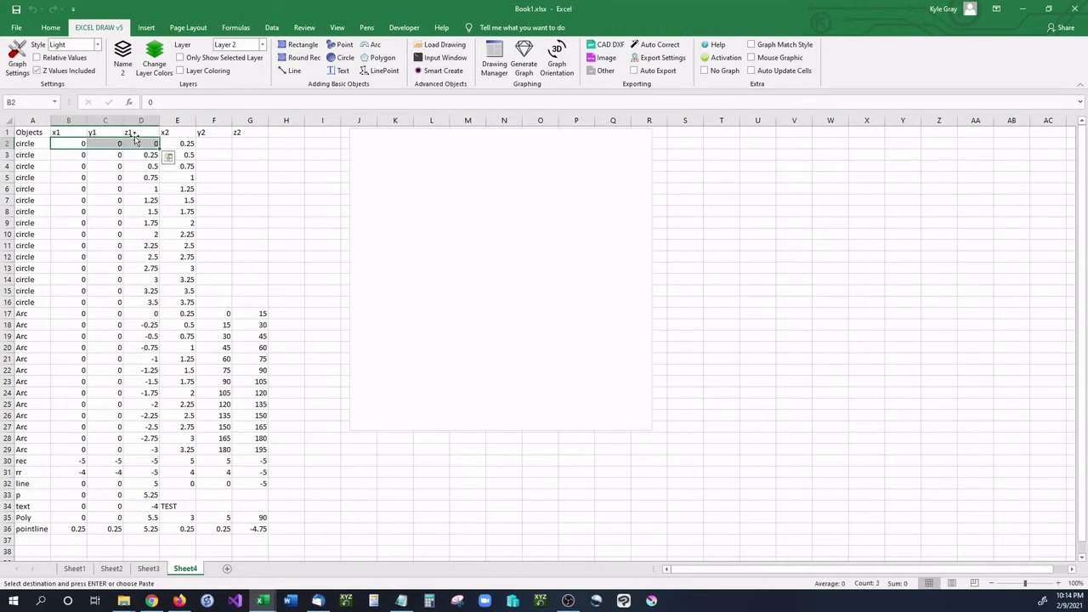
left_click(79, 144)
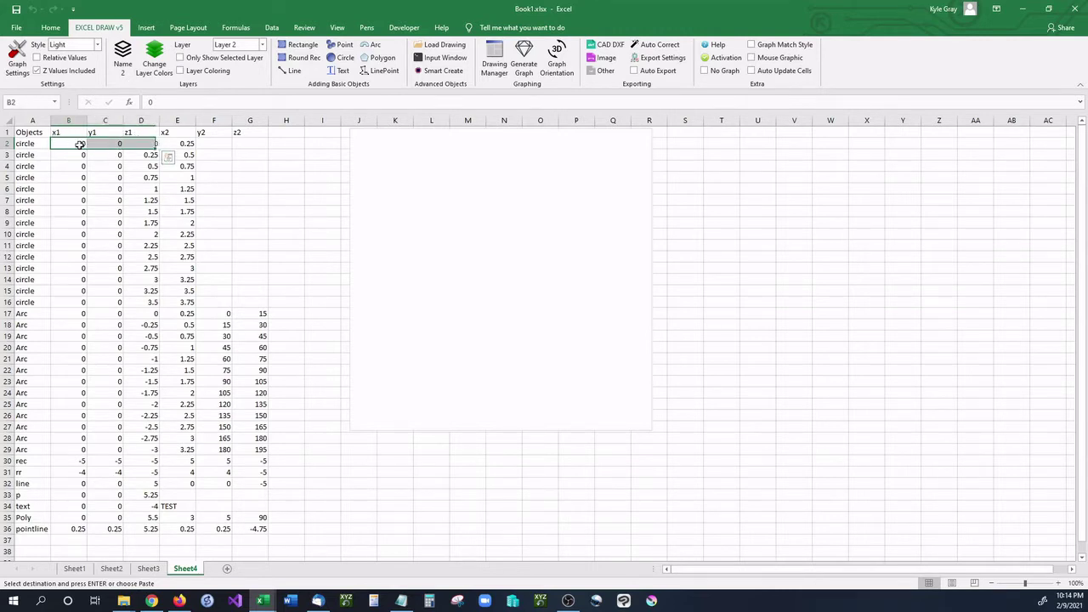
left_click_drag(86, 149, 142, 149)
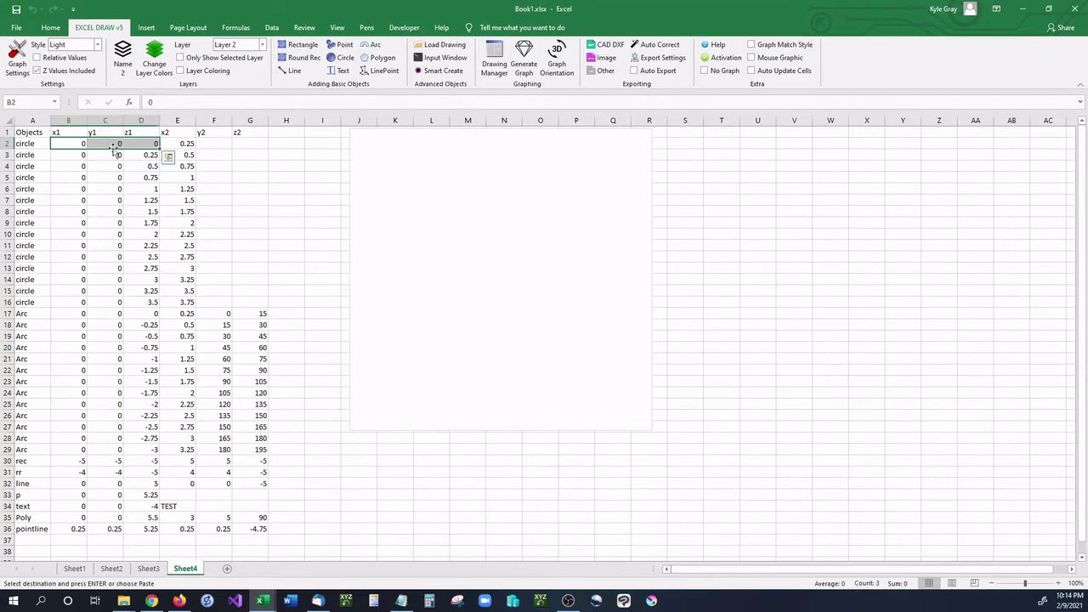
left_click(191, 146)
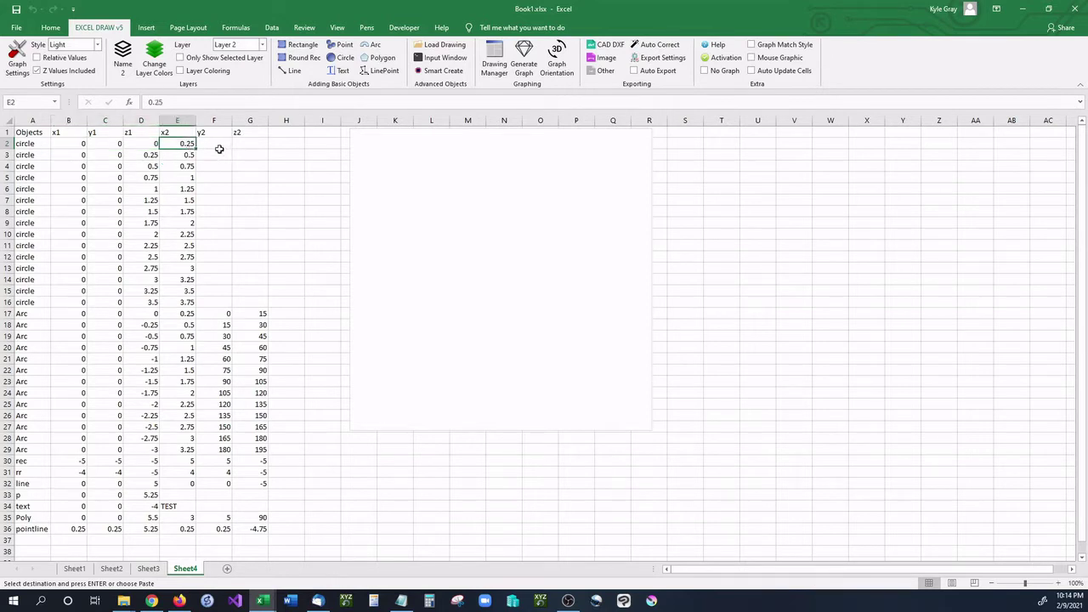
left_click_drag(71, 143, 176, 145)
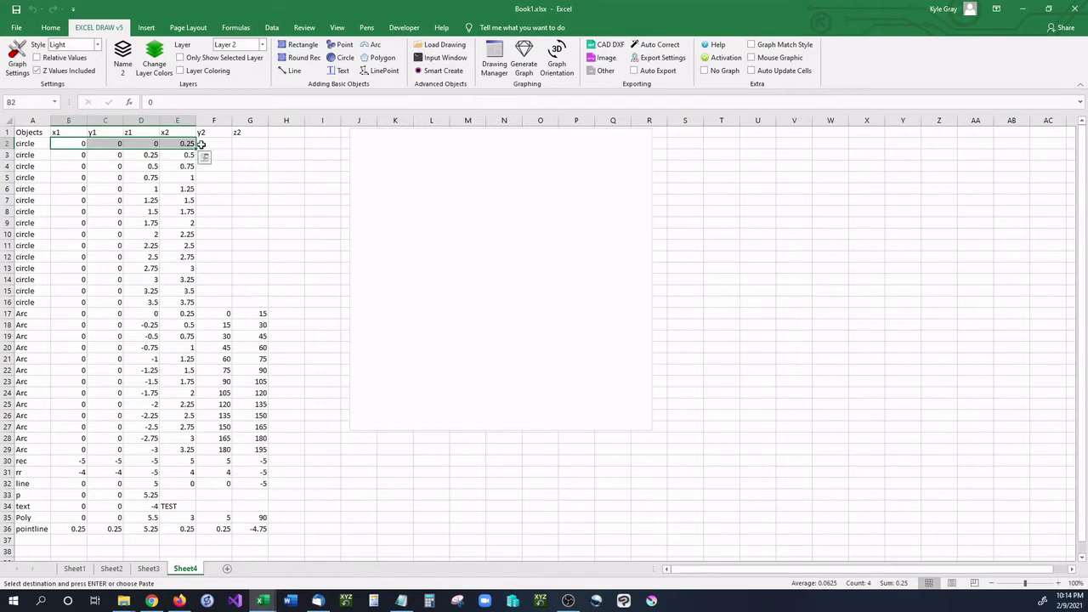
left_click(344, 58)
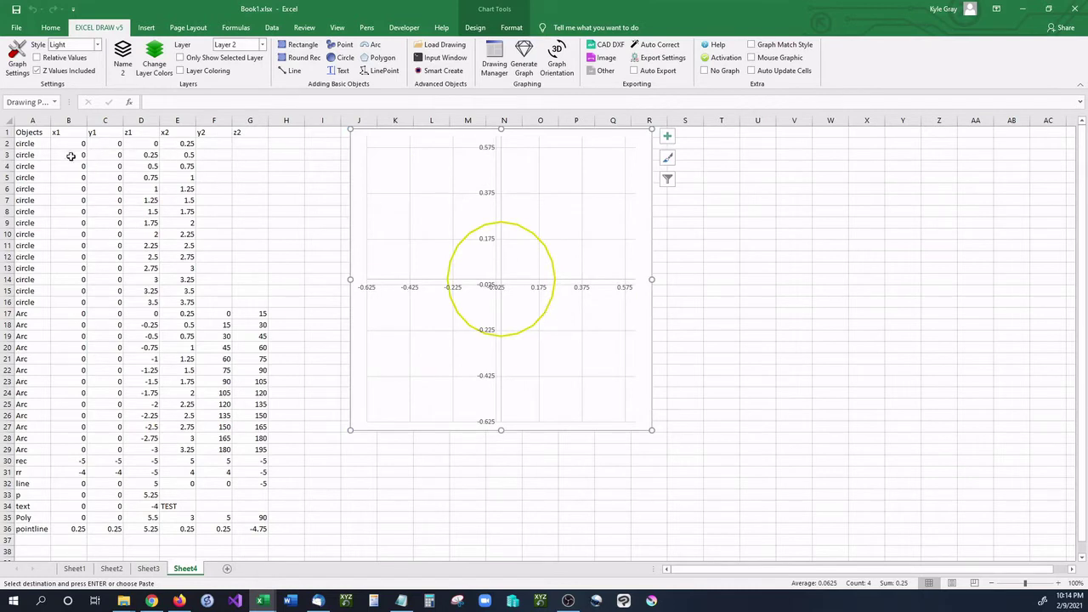
Step: Draw the remaining circles from the values in B3:E16 to form the cone
left_click_drag(74, 154, 164, 303)
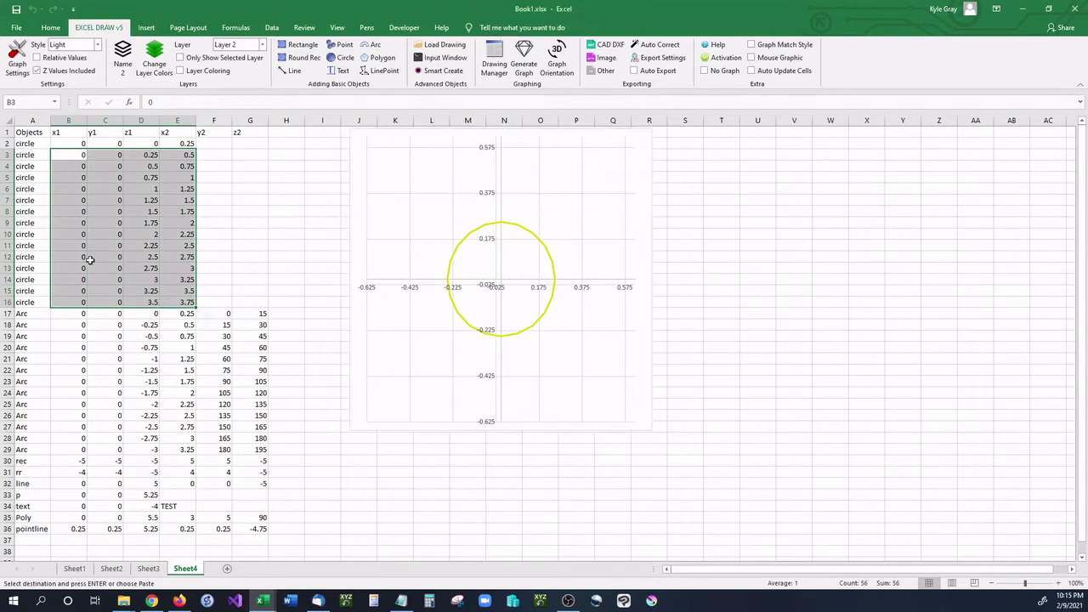
left_click(345, 63)
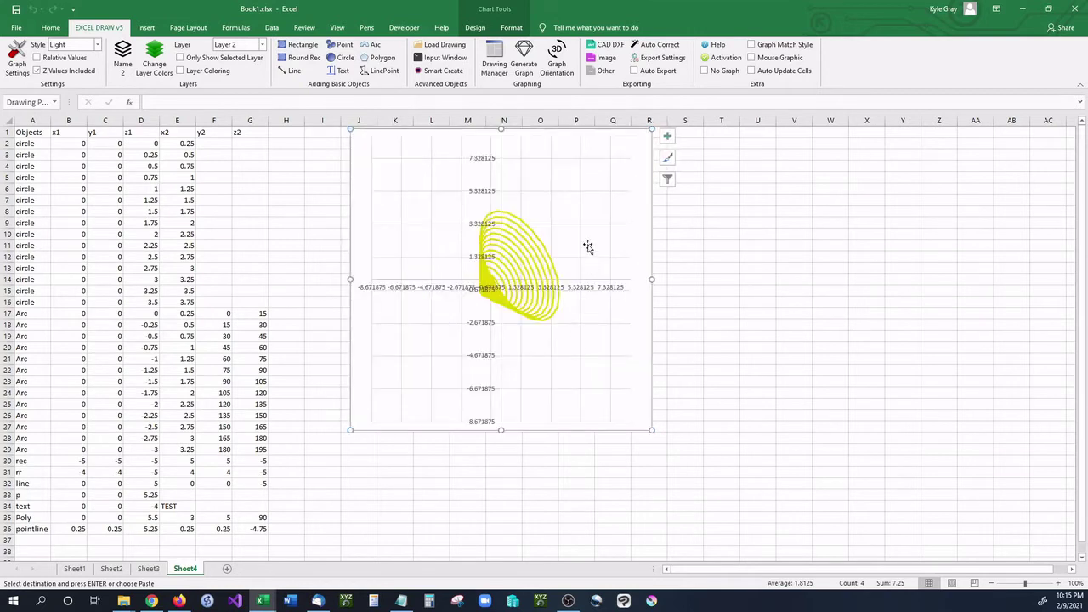
left_click_drag(81, 144, 189, 304)
left_click(84, 142)
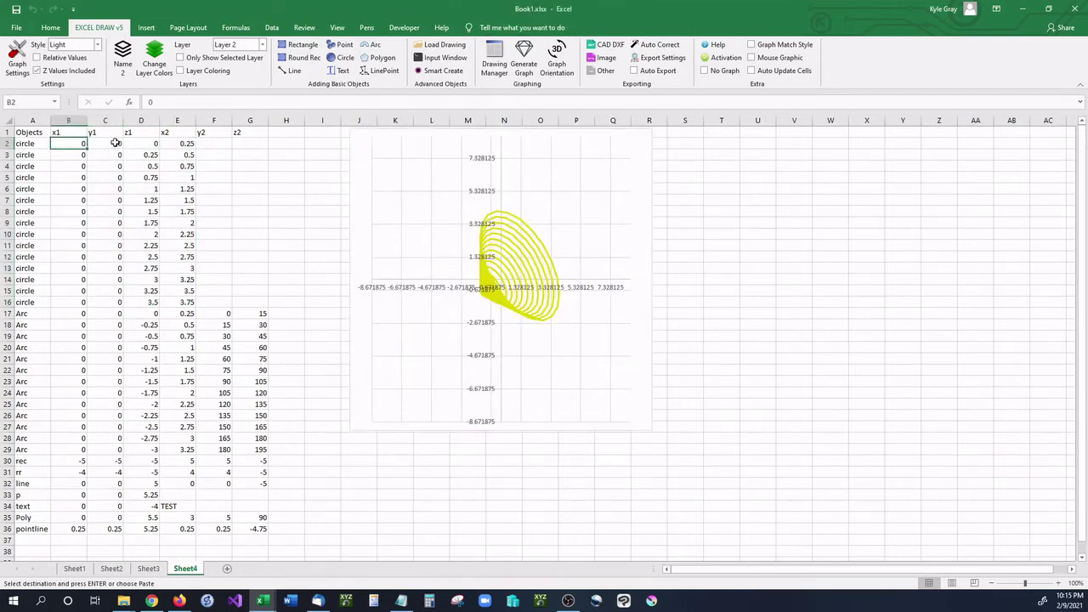
left_click_drag(79, 145, 189, 314)
left_click(242, 279)
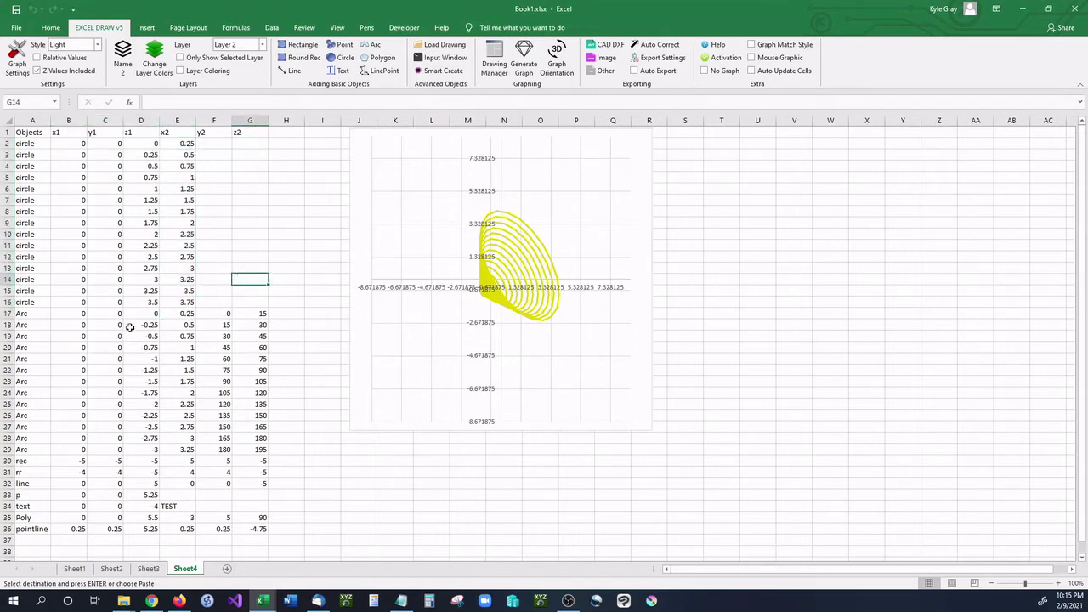
Step: Switch the active drawing layer to Layer 1 for the arc rows
left_click_drag(84, 316, 88, 316)
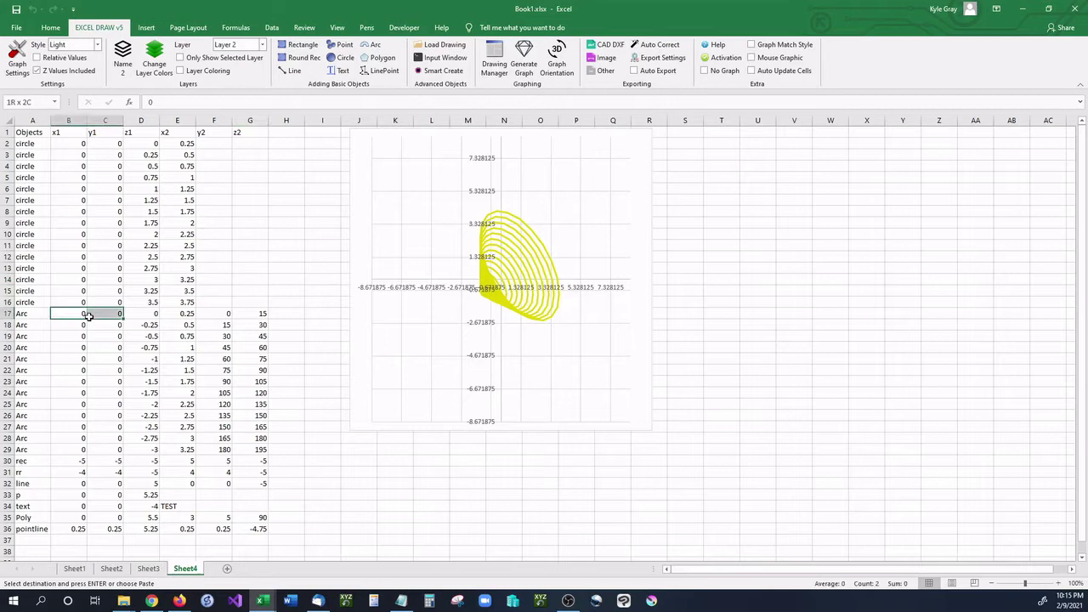
left_click(87, 317)
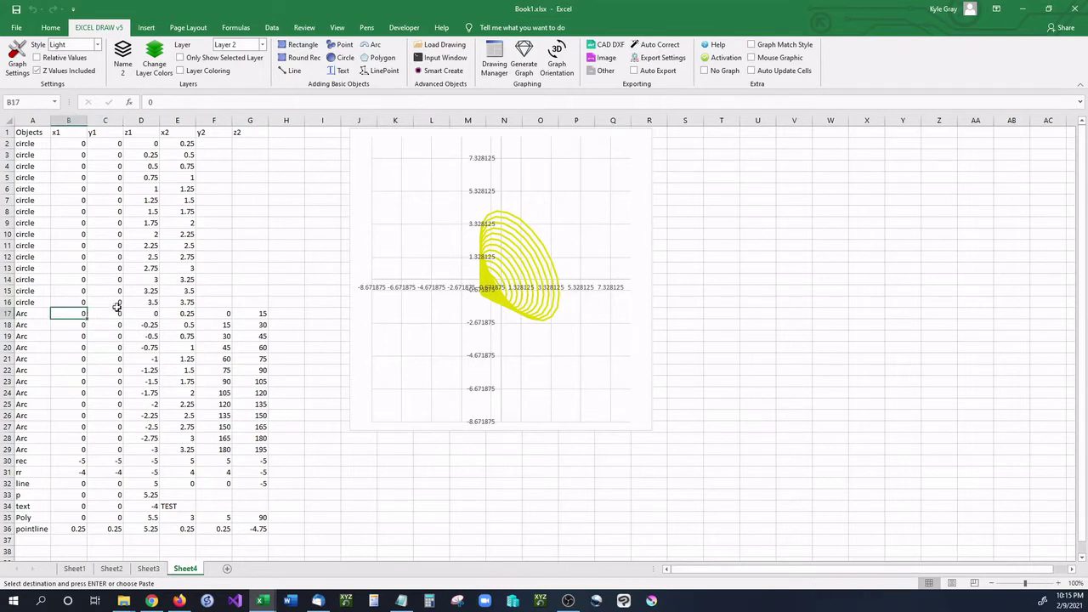
left_click(262, 44)
left_click(252, 74)
Step: Draw the first arc from the centre, radius and angle values in B17:G17
left_click(112, 314)
left_click(147, 314)
left_click_drag(79, 313, 145, 314)
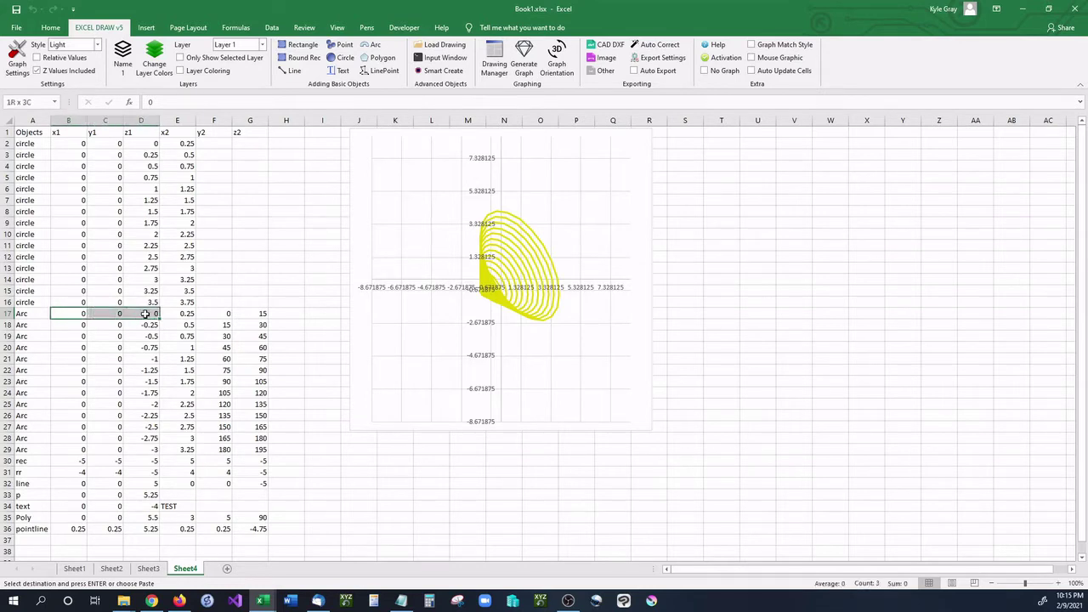
key("ctrl+v")
left_click(190, 314)
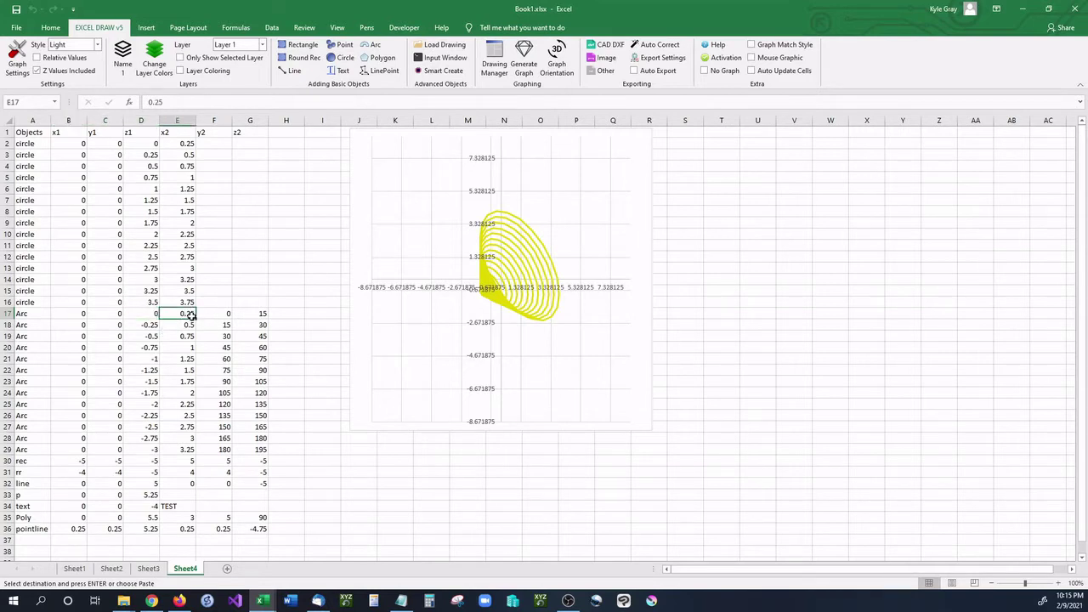
left_click(232, 314)
left_click(220, 314)
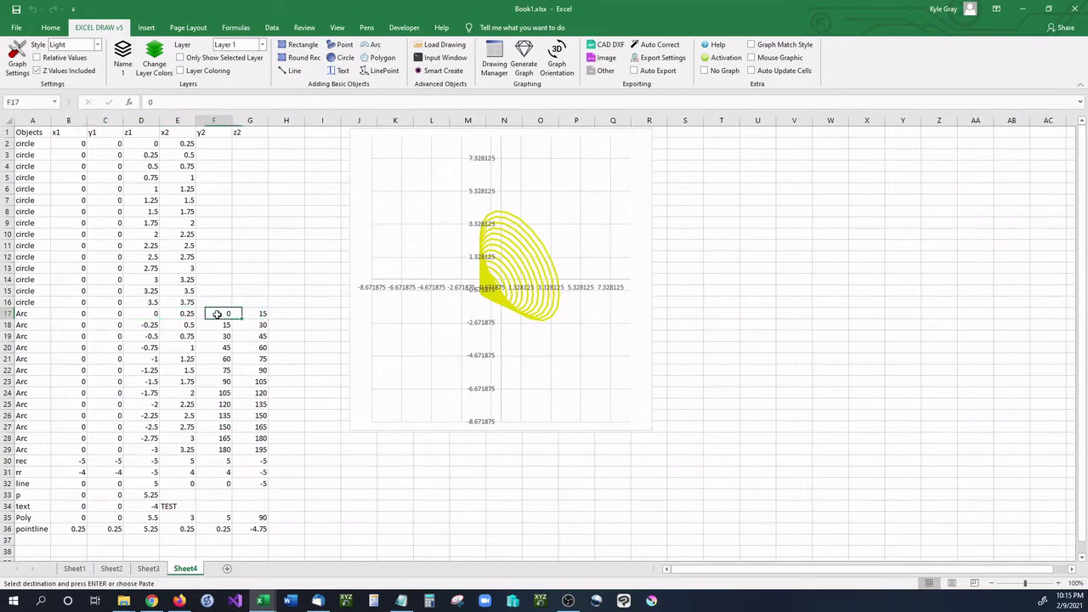
key("ctrl+v")
left_click(259, 313)
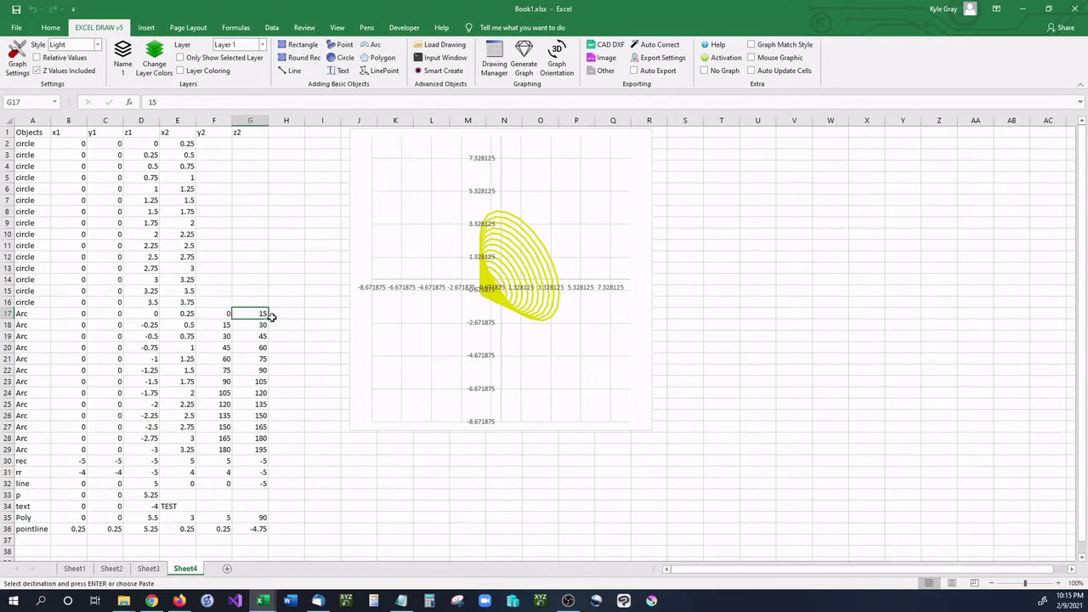
left_click_drag(76, 313, 246, 314)
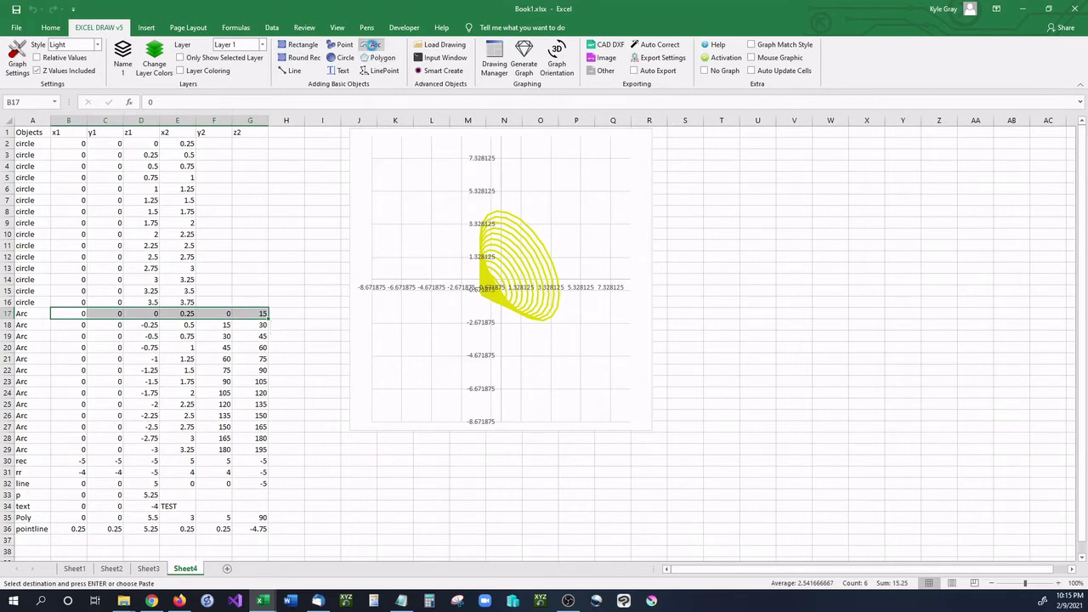
left_click(513, 314)
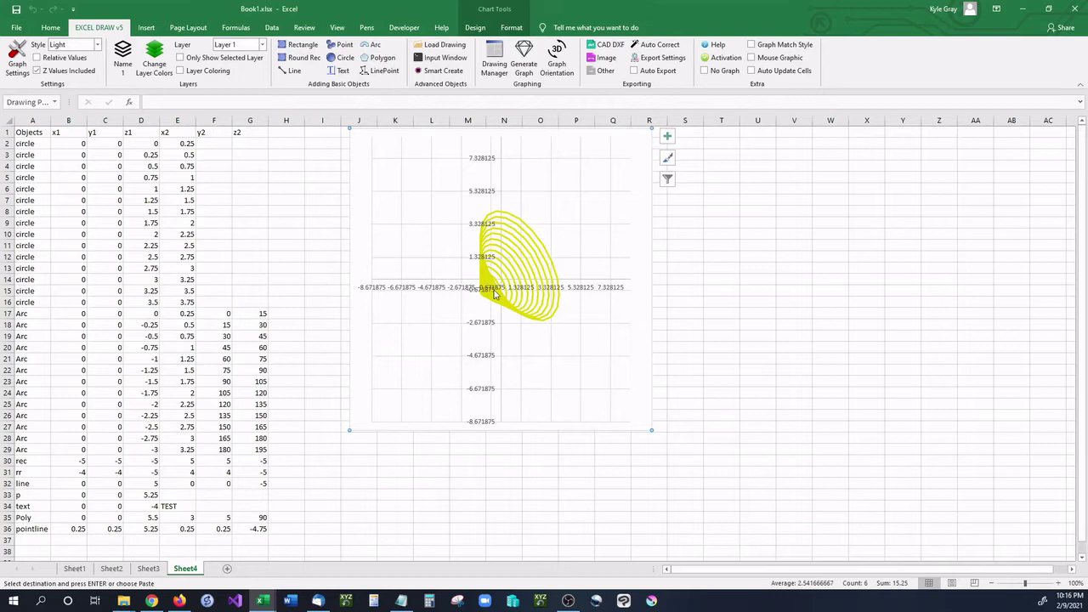
Step: Draw the remaining arcs from the values in B18:G29
left_click(107, 340)
left_click_drag(66, 323, 262, 451)
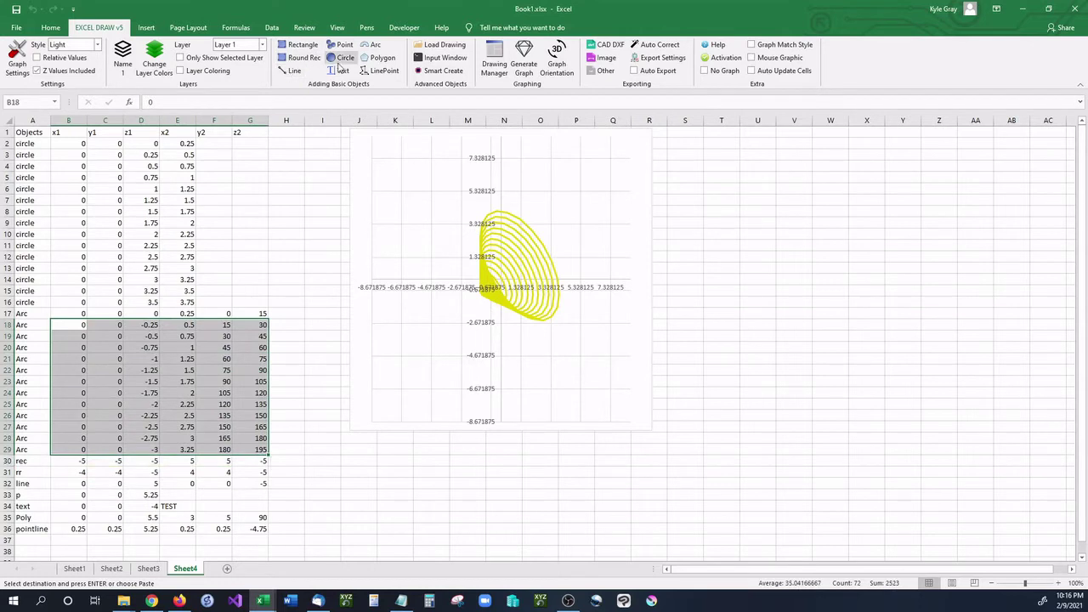
left_click(374, 46)
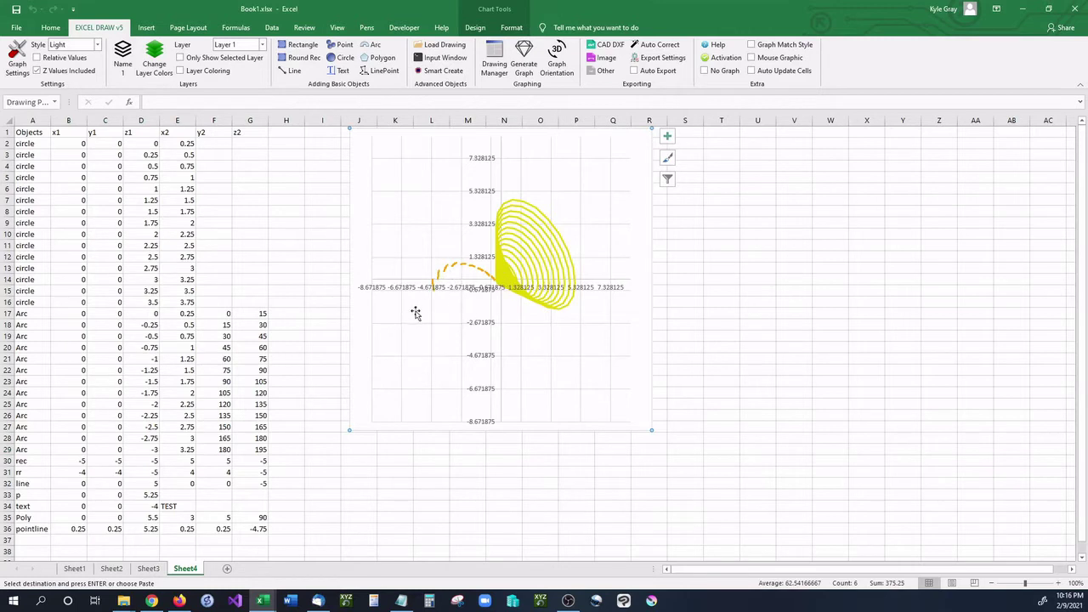
Step: Examine the rectangle's two opposite corner coordinates in B30:D30 and E30:G30
left_click(250, 437)
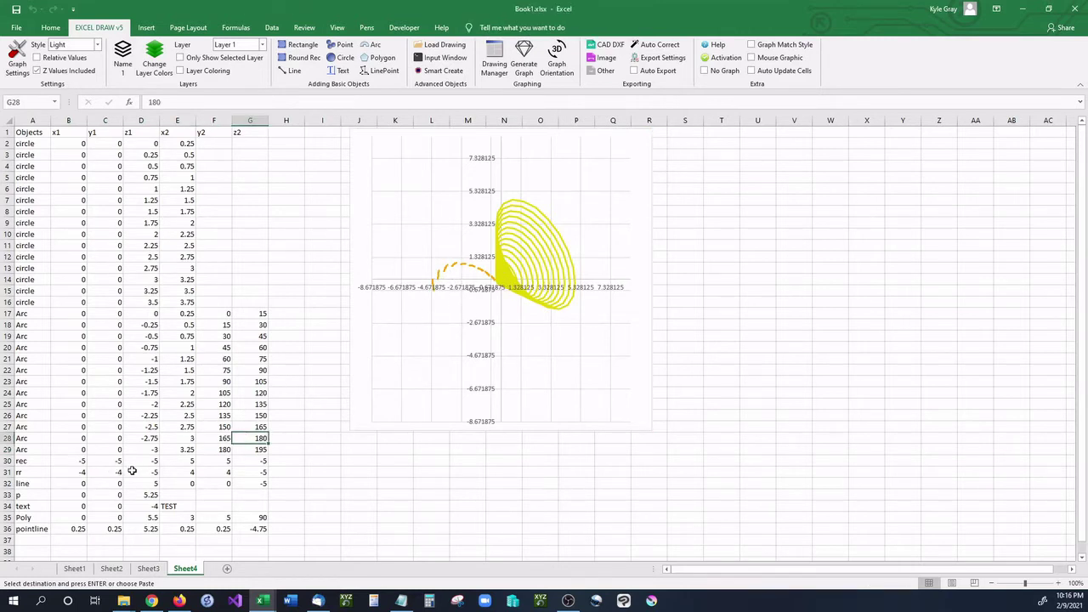
left_click(81, 459)
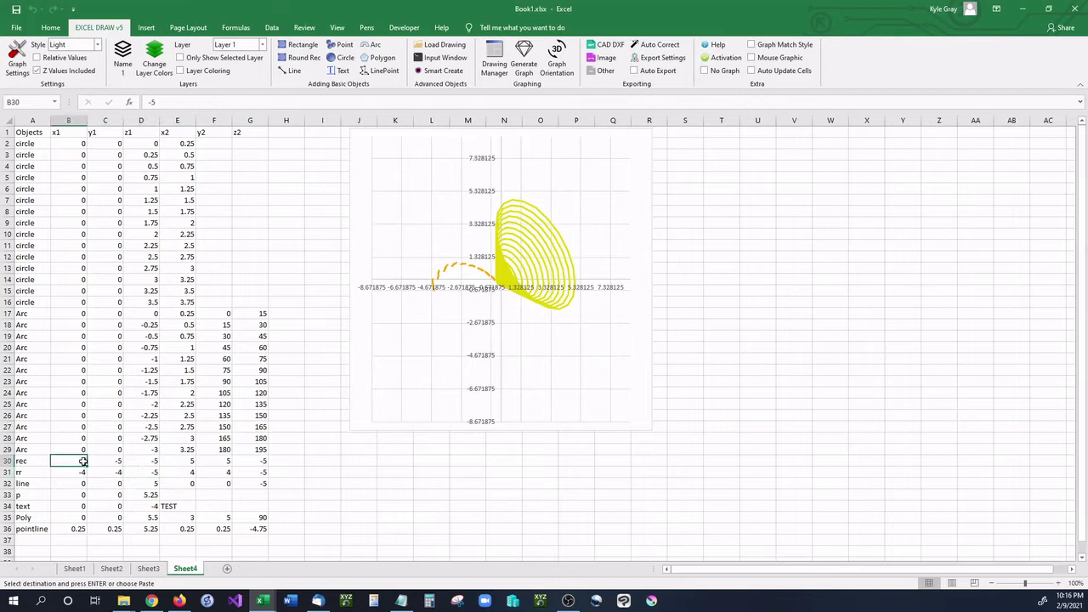
left_click_drag(82, 460, 125, 459)
key("ctrl+c")
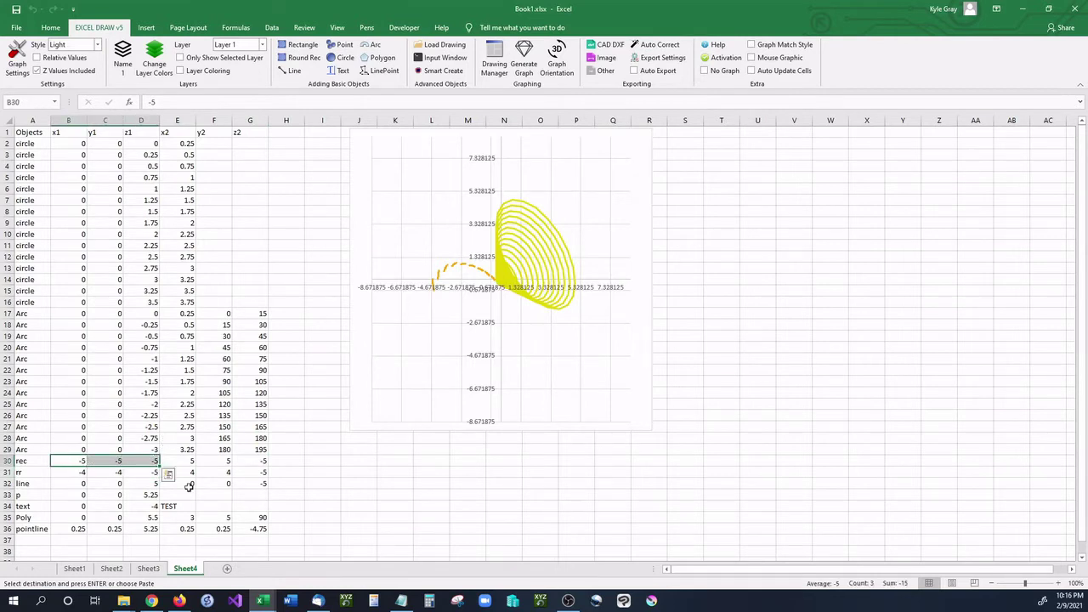
left_click(335, 461)
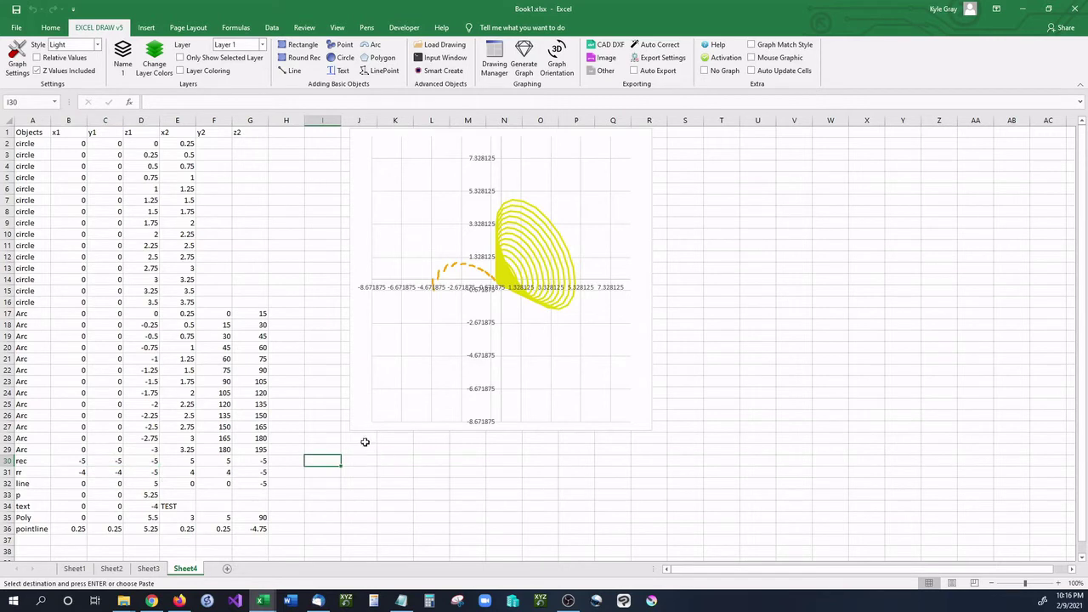
left_click(81, 462)
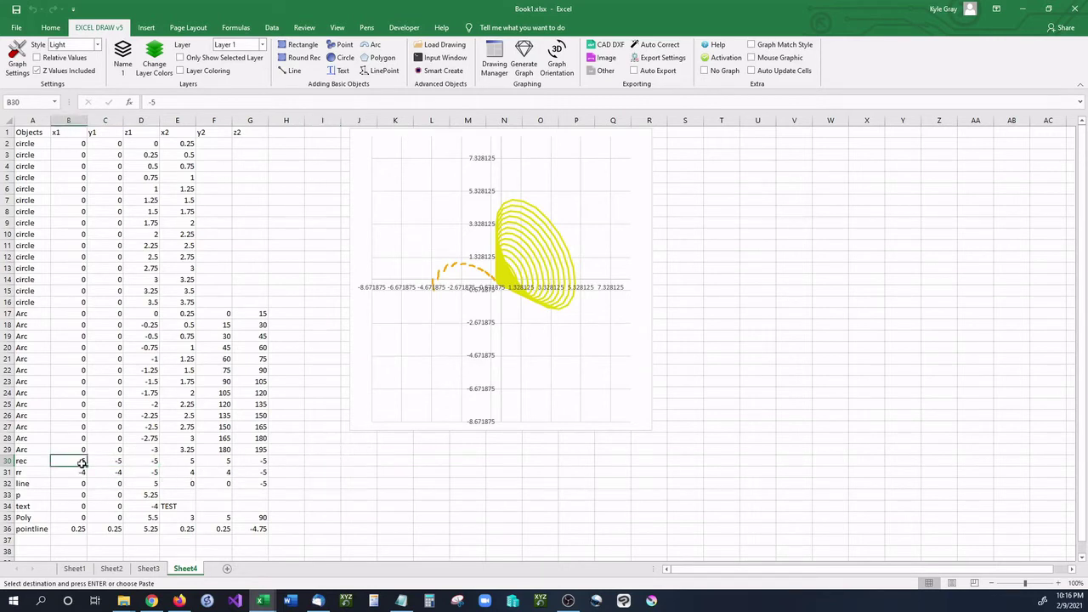
left_click_drag(83, 463, 145, 462)
key("ctrl+v")
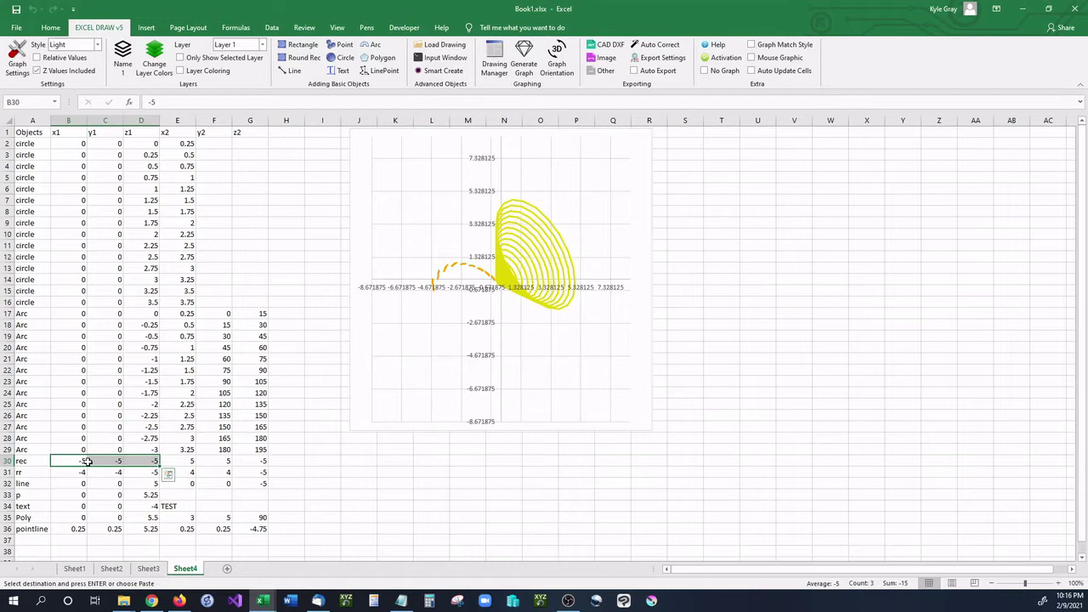
left_click_drag(188, 462, 252, 462)
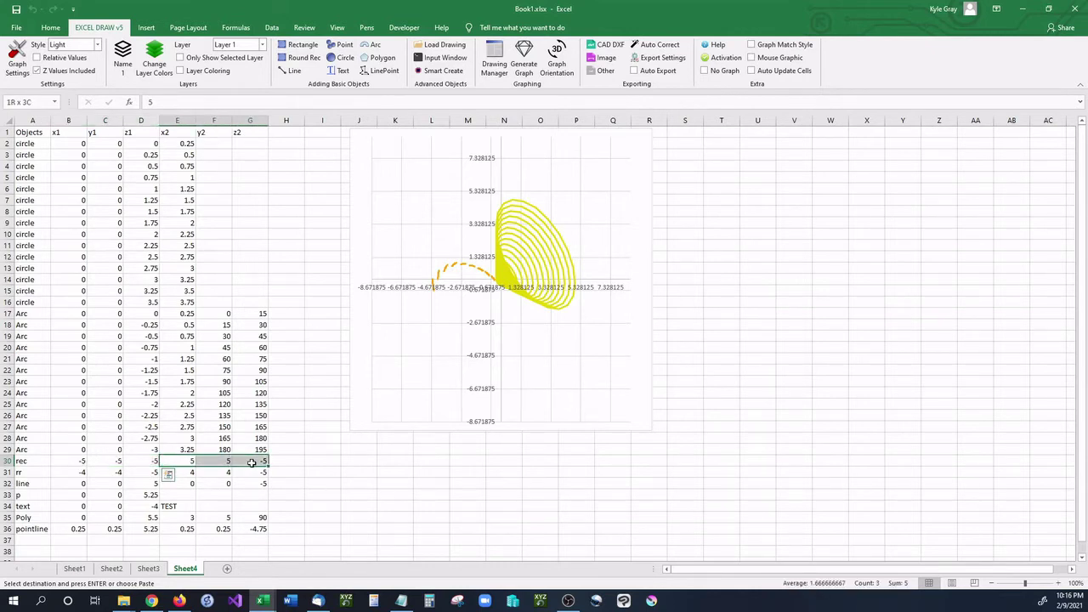
key("ctrl+v")
Step: Draw a rectangle from the corner coordinates in B30:G30, spanning (-5, -5, -5) to (5, 5, -5)
left_click(70, 459)
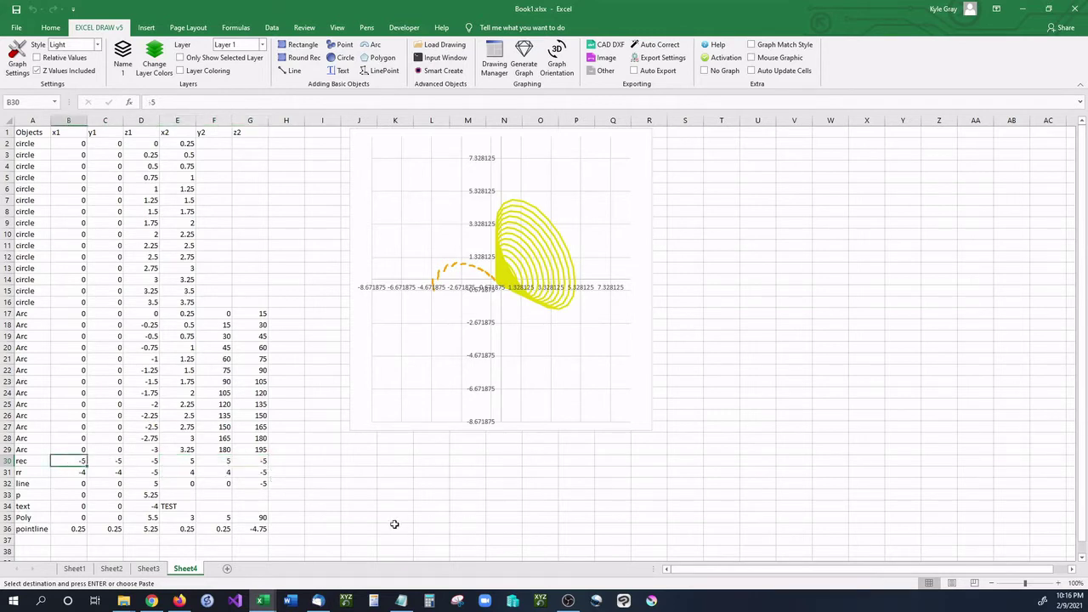
left_click_drag(344, 518, 451, 481)
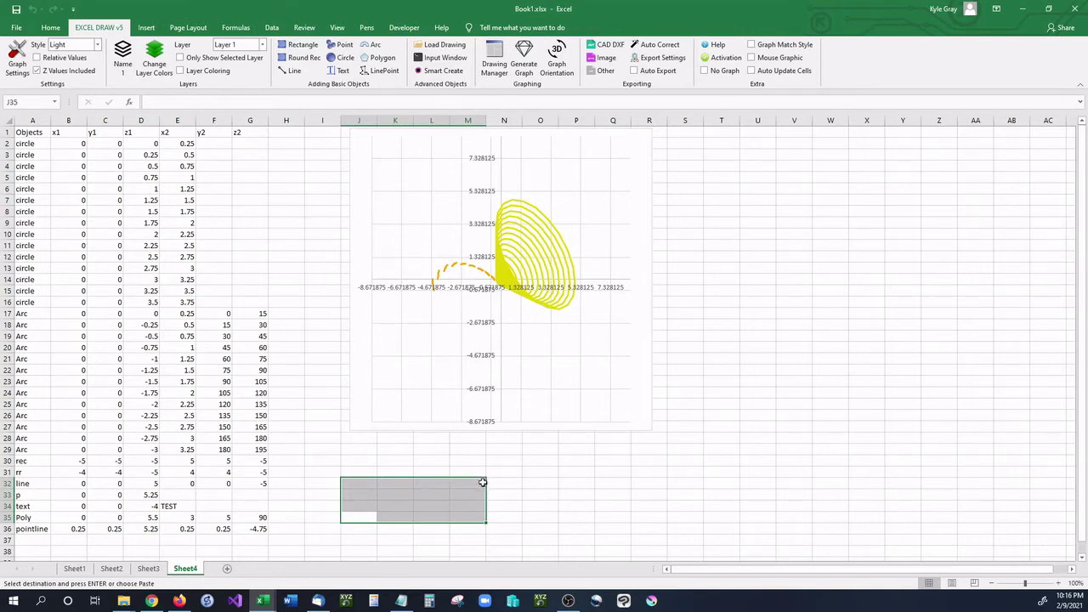
left_click(141, 481)
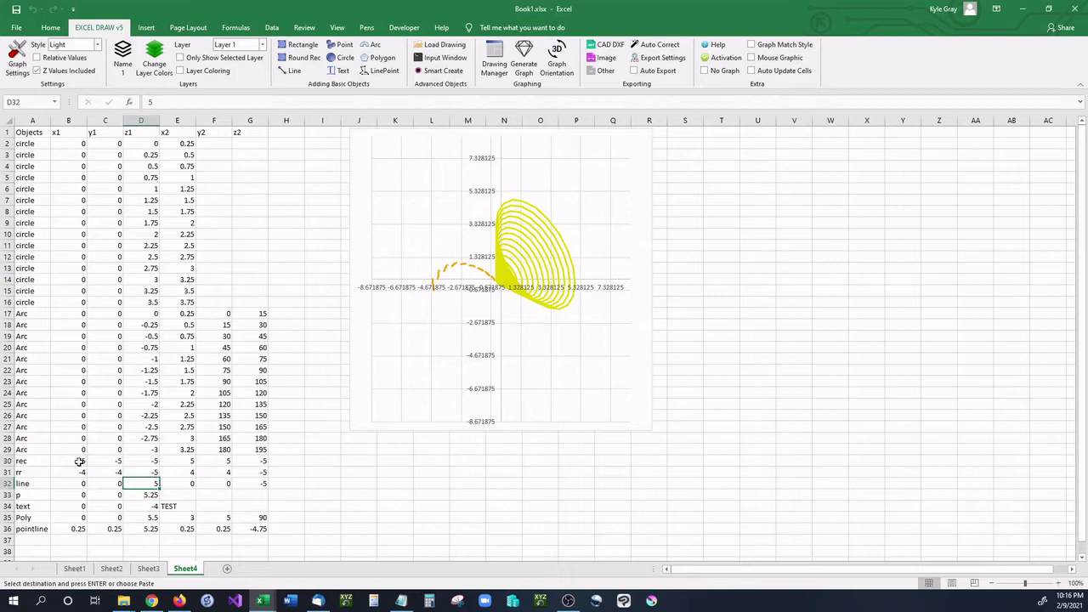
left_click_drag(79, 461, 259, 461)
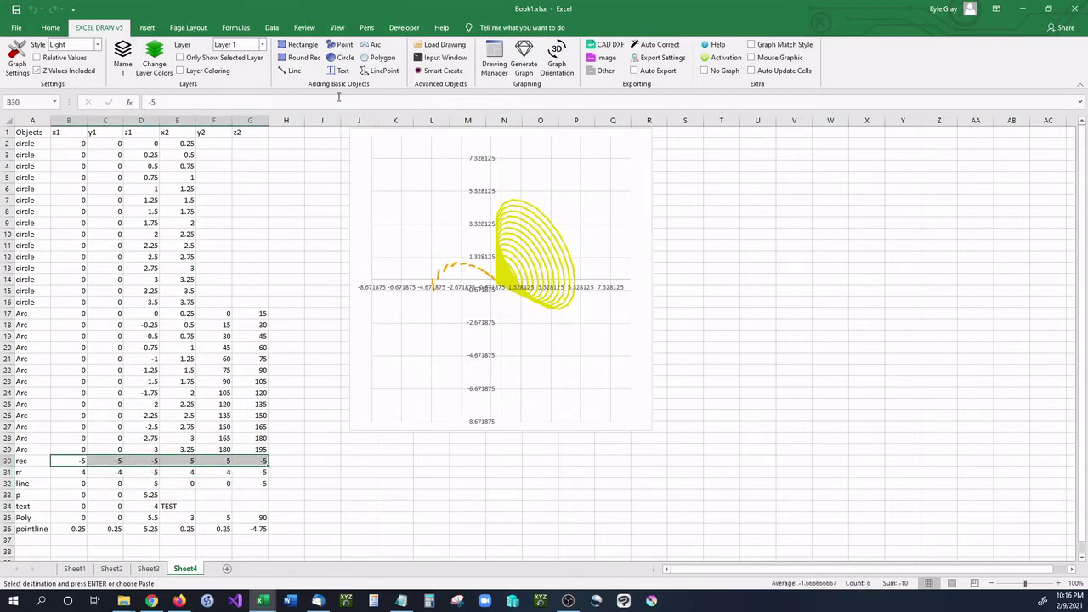
left_click(299, 44)
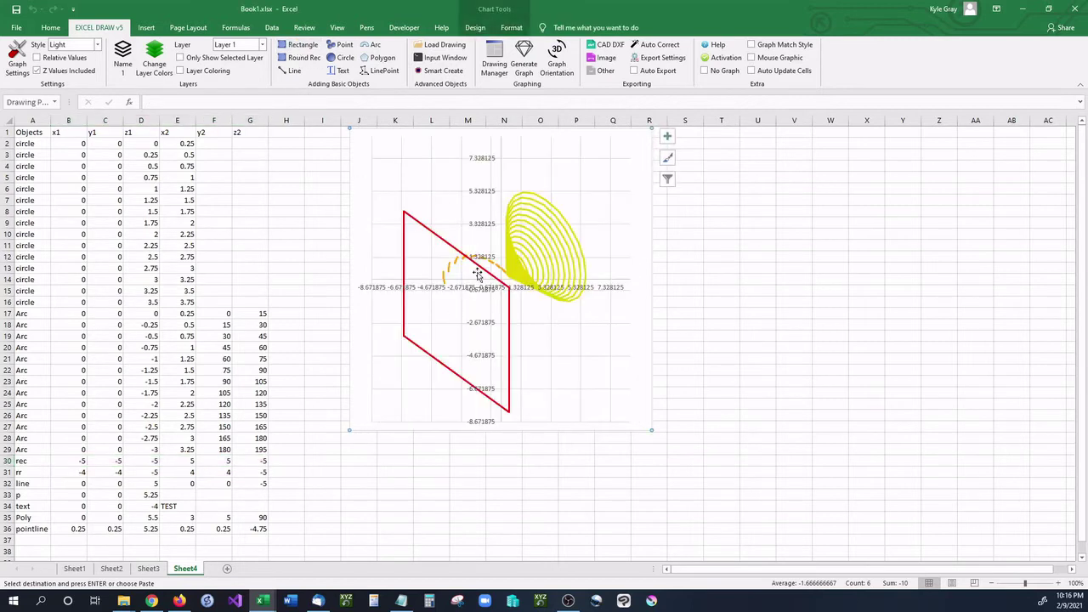
Step: Draw a rounded rectangle from the corner coordinates in B31:G31, spanning (-4, -4, -5) to (4, 4, -5)
left_click(84, 481)
left_click_drag(82, 472, 243, 473)
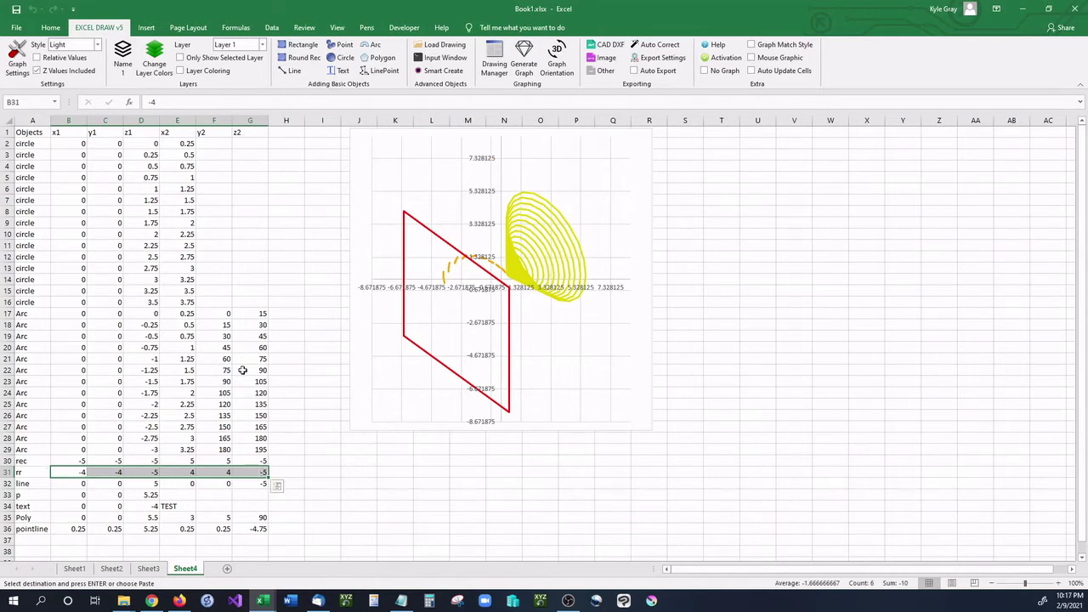
left_click(293, 60)
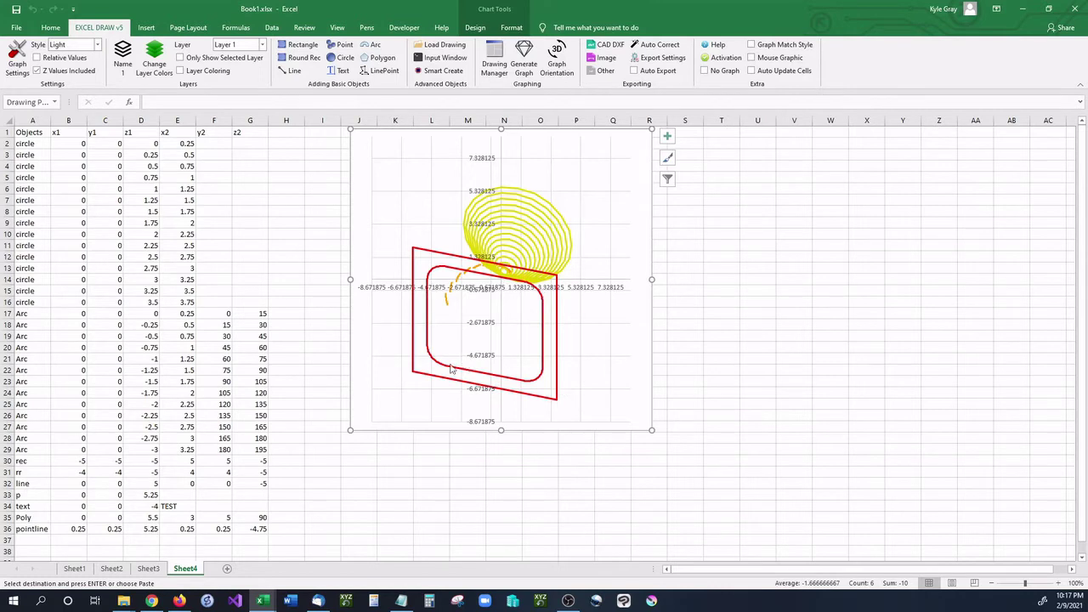
Step: Draw a line from (0, 0, 5) to (0, 0, -5) using the coordinates in B32:G32
left_click(141, 494)
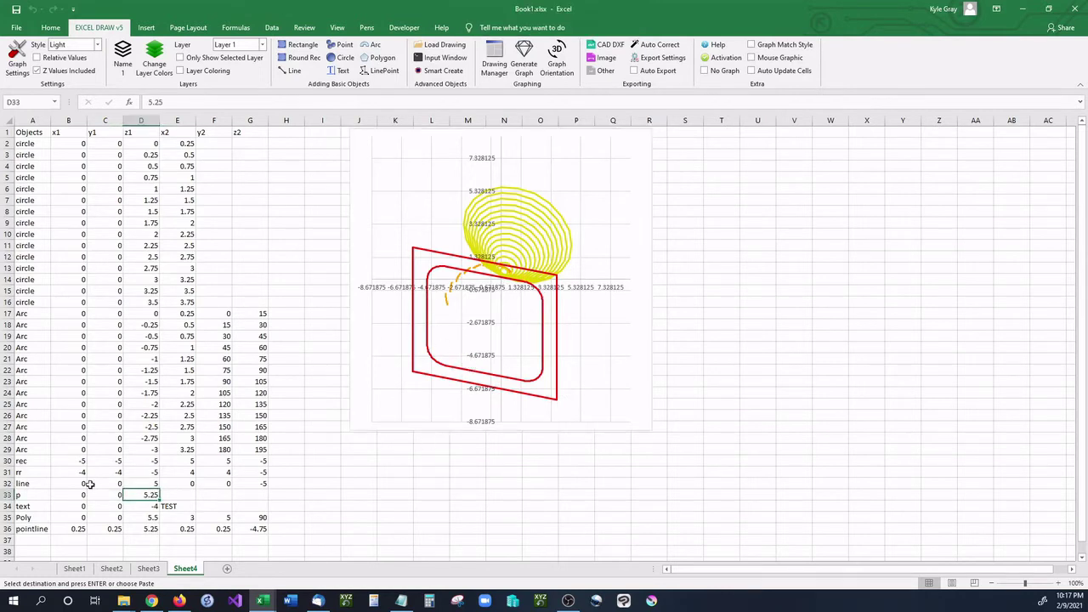
left_click_drag(79, 482, 254, 482)
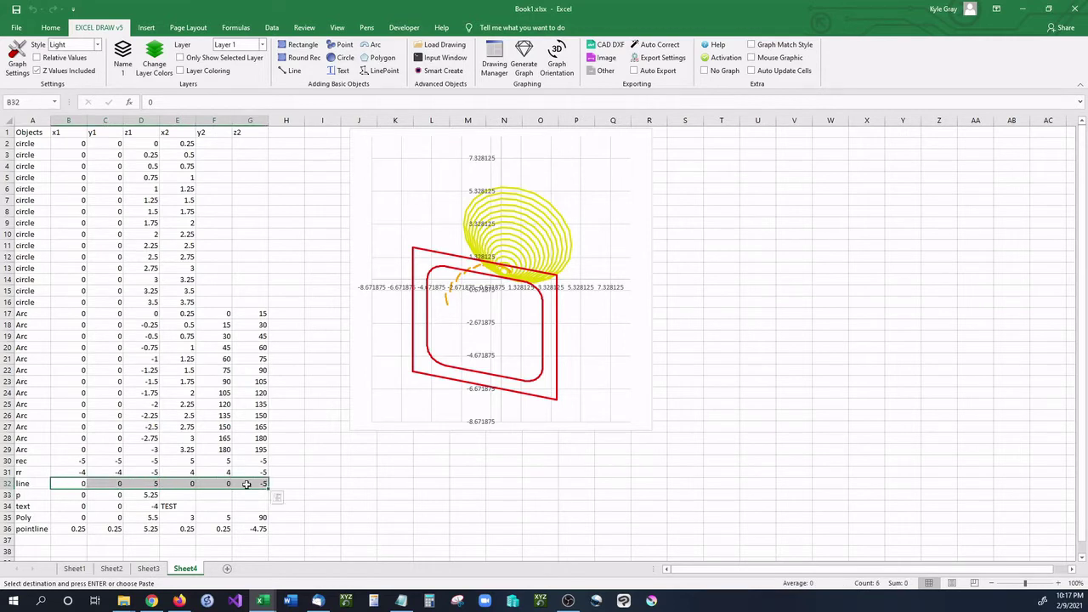
left_click_drag(70, 482, 260, 483)
key("ctrl+v")
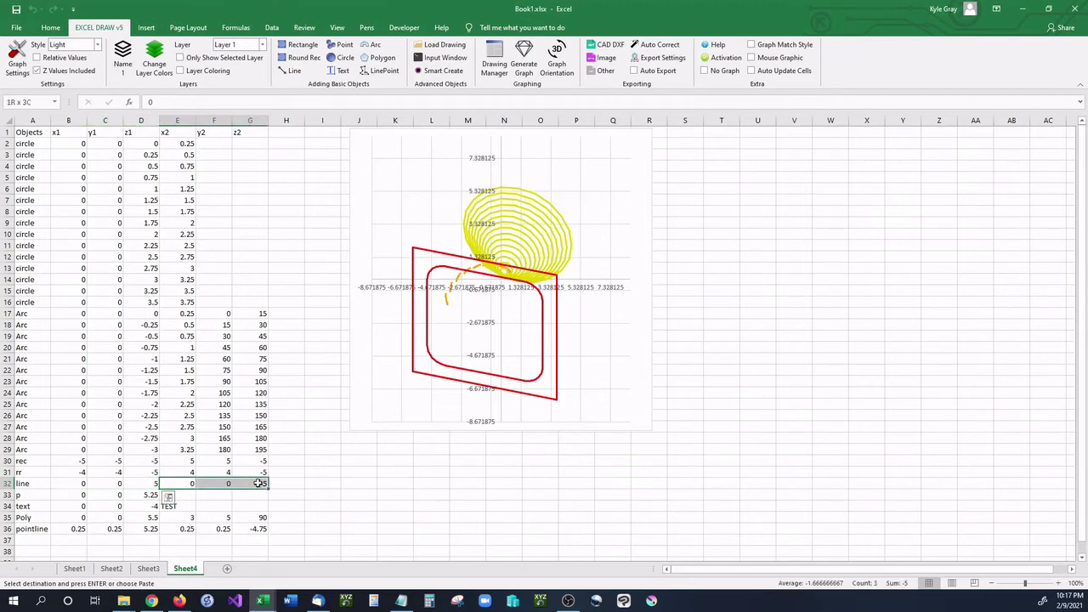
left_click_drag(78, 483, 255, 483)
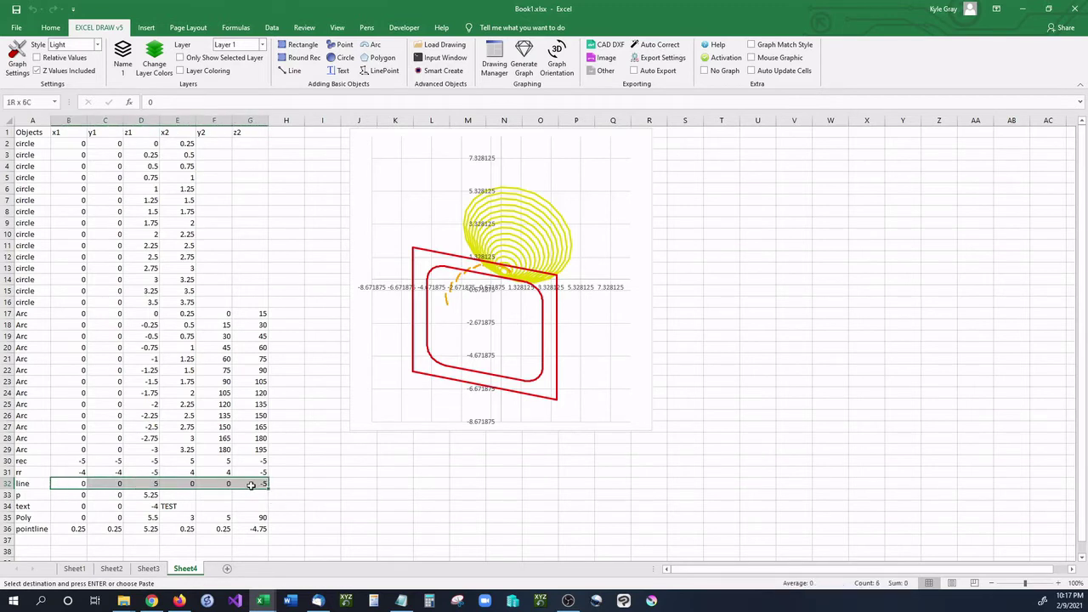
left_click(292, 71)
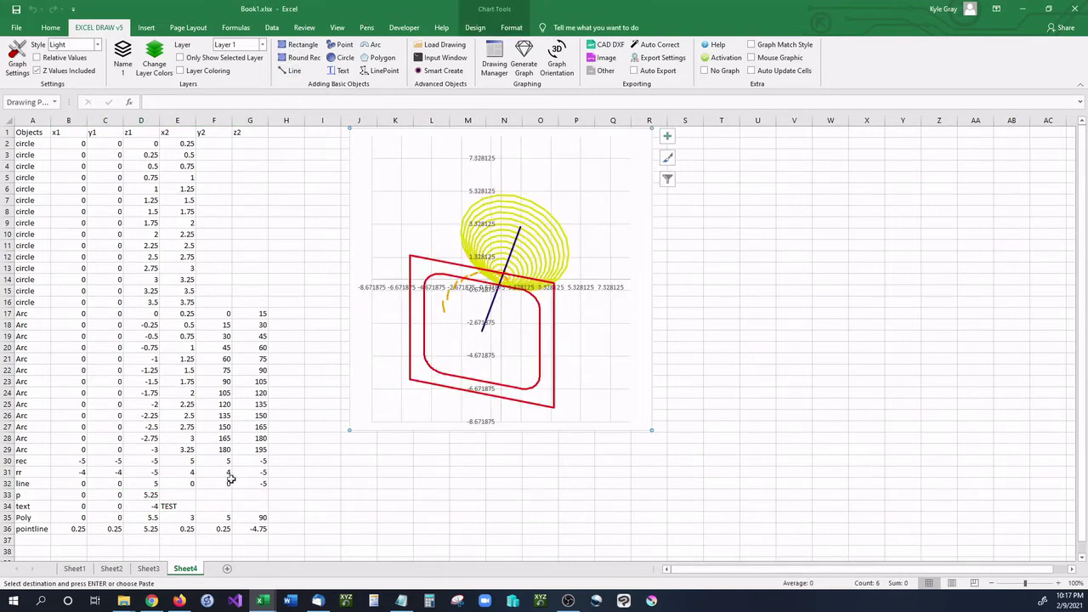
Step: Draw a point at (0, 0, 5.25) from the single set of coordinates in B33:D33
left_click(132, 517)
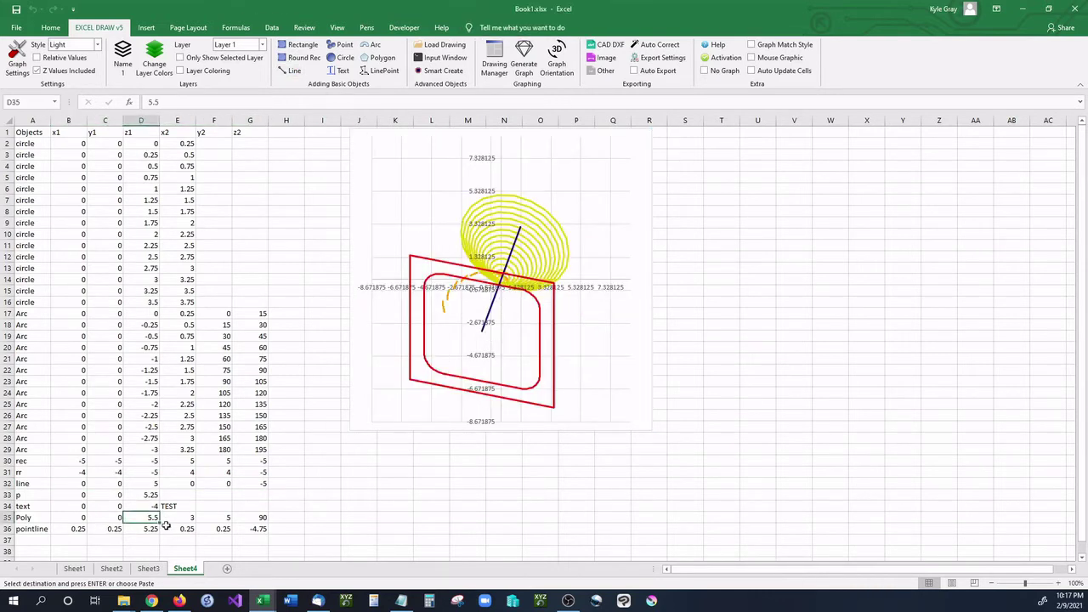
left_click_drag(79, 497, 263, 489)
left_click(86, 495)
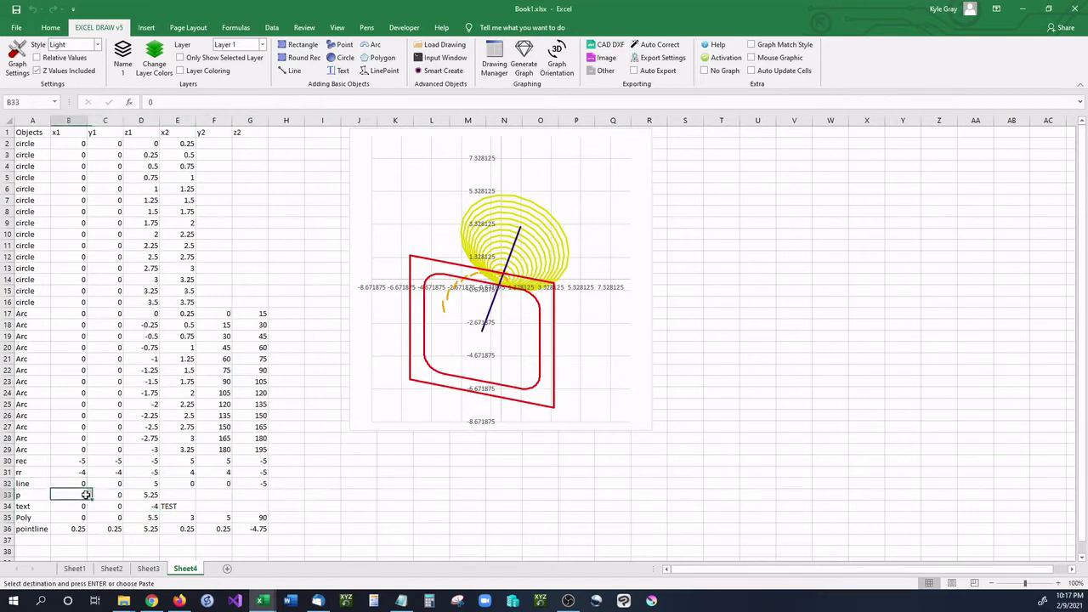
left_click_drag(86, 494, 140, 495)
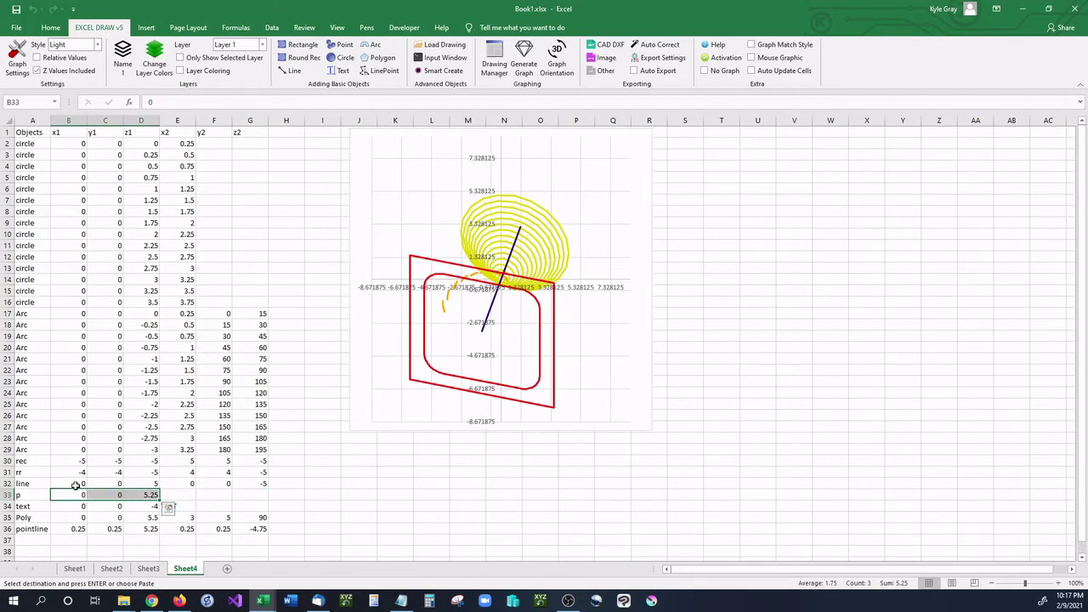
left_click_drag(76, 484, 250, 484)
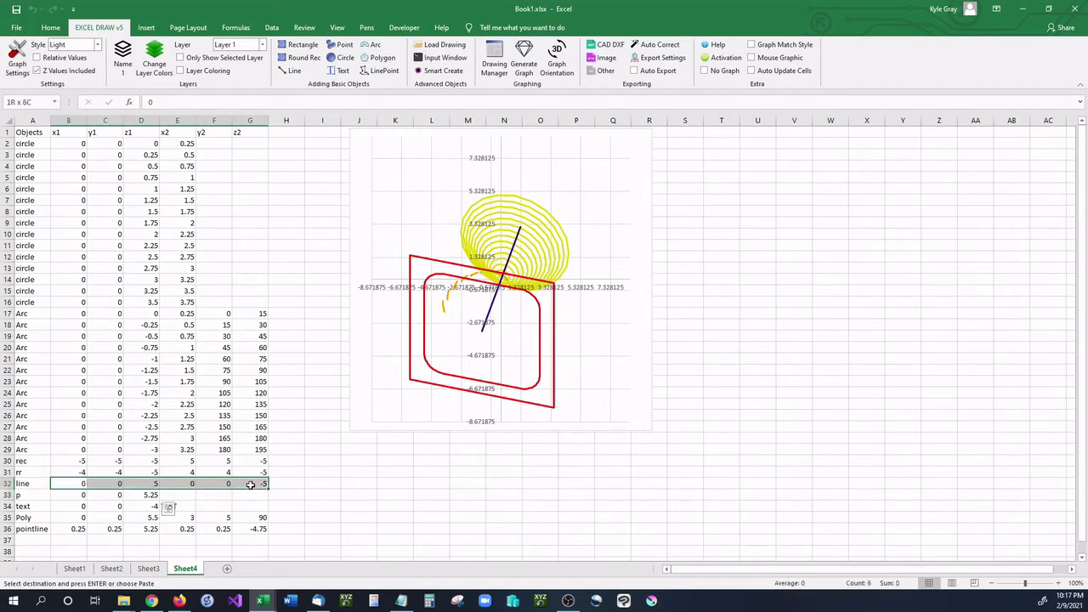
left_click(182, 496)
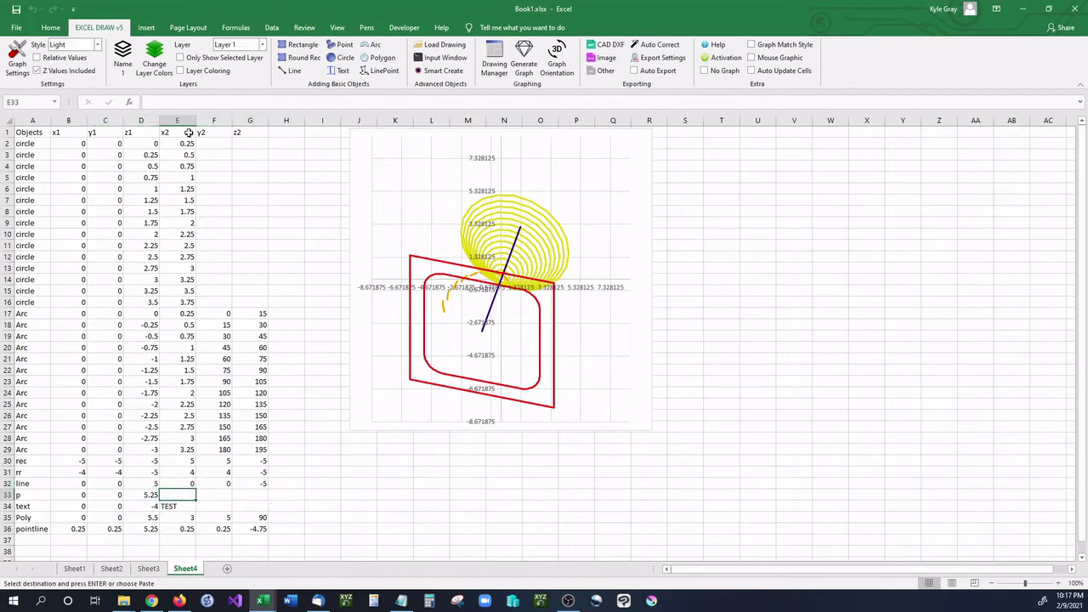
left_click_drag(178, 493, 260, 493)
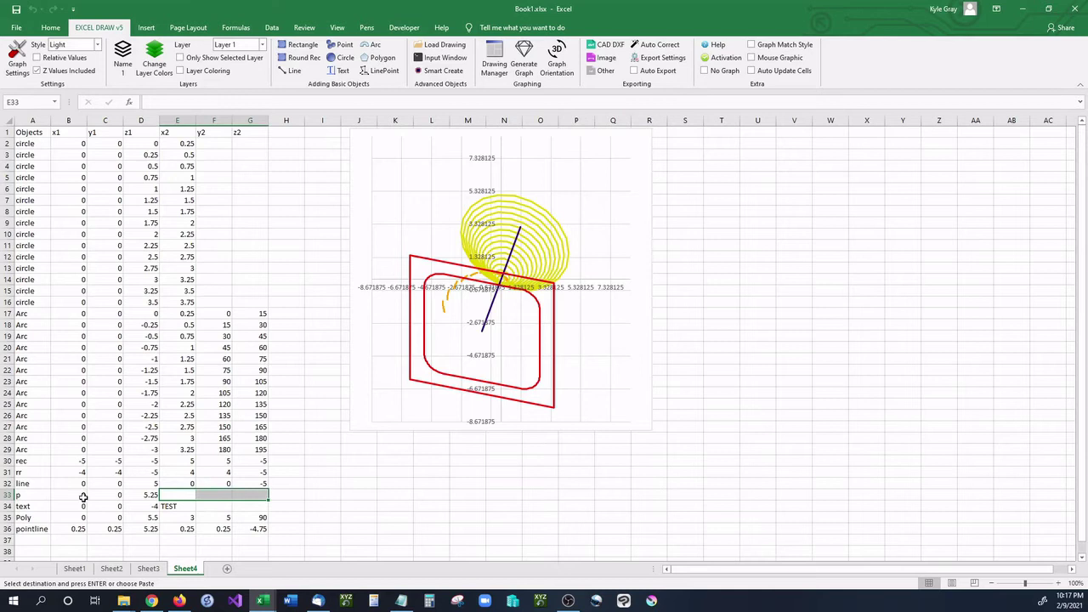
left_click_drag(83, 496, 146, 496)
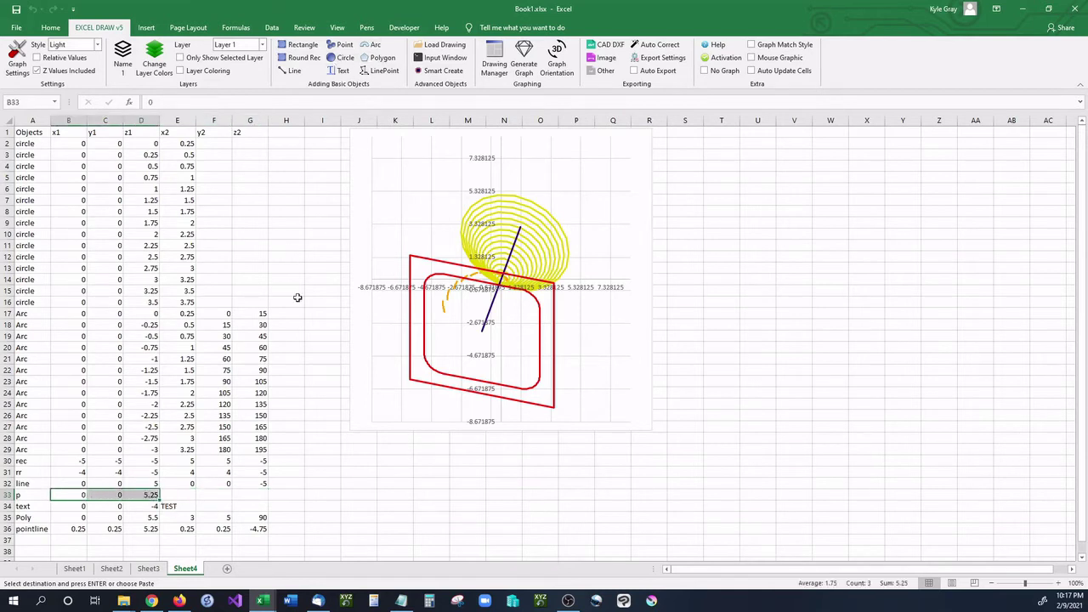
left_click(340, 44)
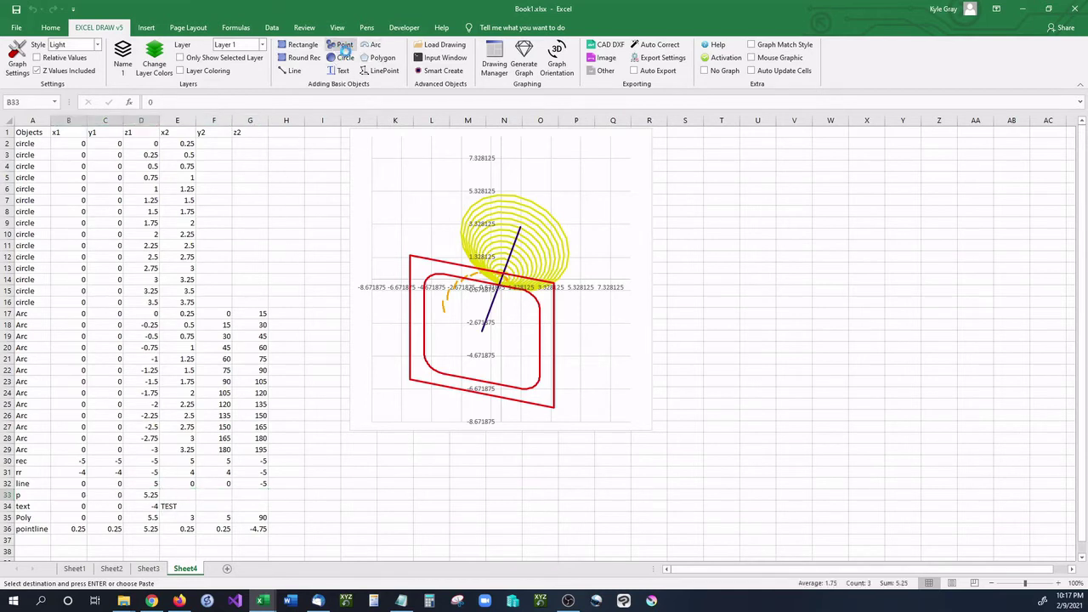
Step: Add the text TEST at (0, 0, -4) to the drawing from the values in B34:E34
left_click(96, 516)
left_click_drag(81, 506, 146, 508)
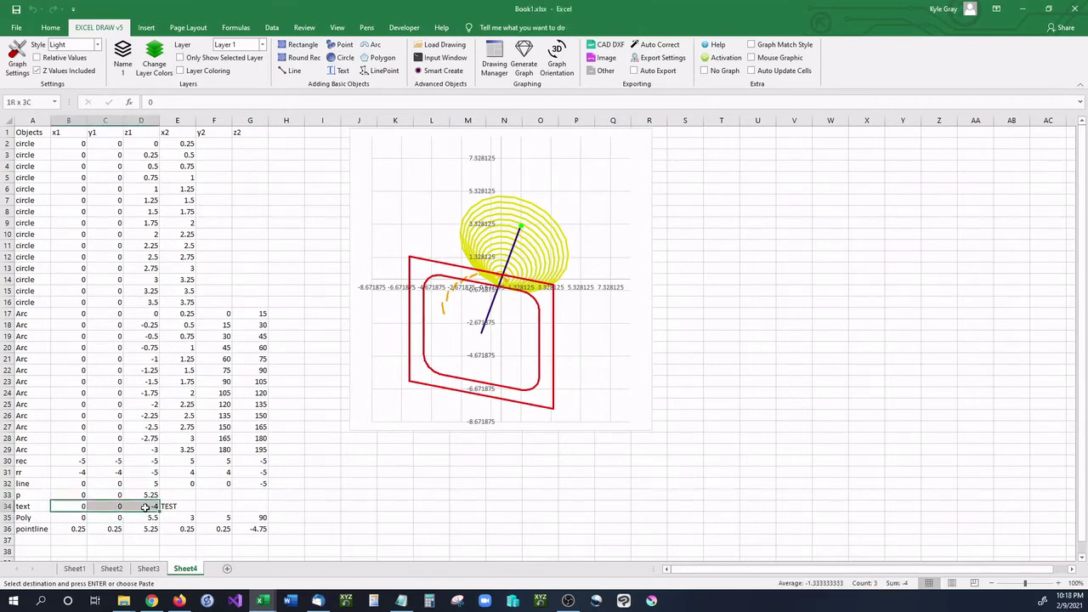
type("0\t0\t-4")
left_click(86, 507)
key("Right")
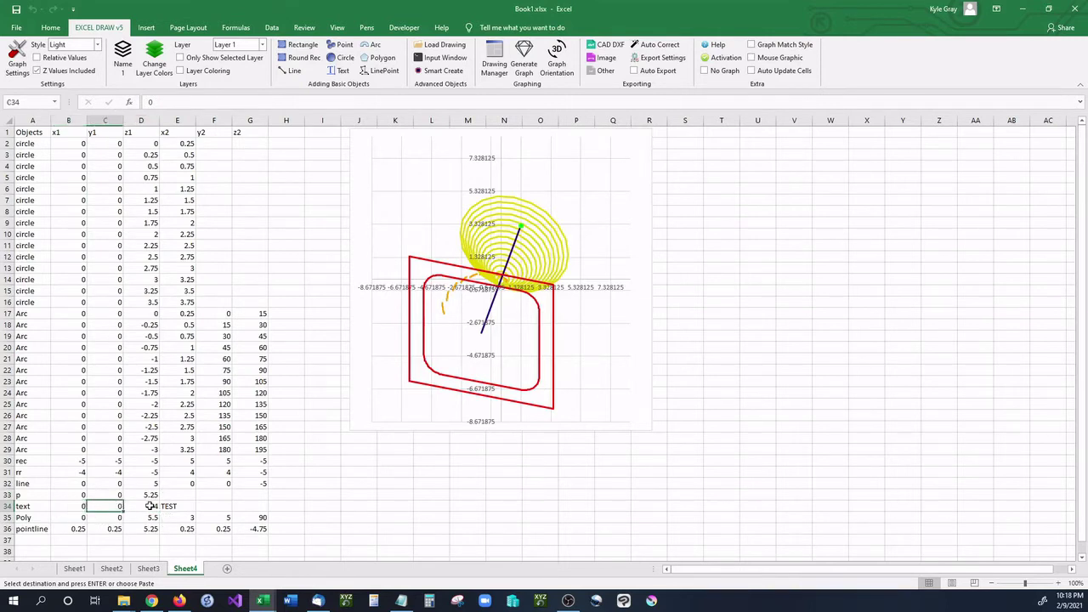
left_click_drag(85, 507, 153, 503)
key("ctrl+v")
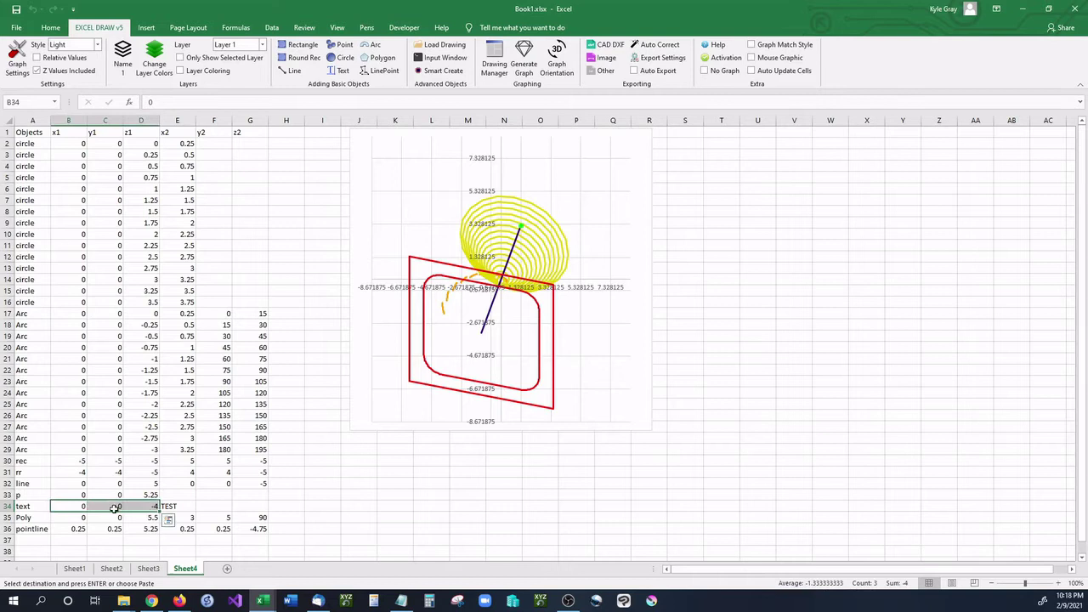
left_click(191, 507)
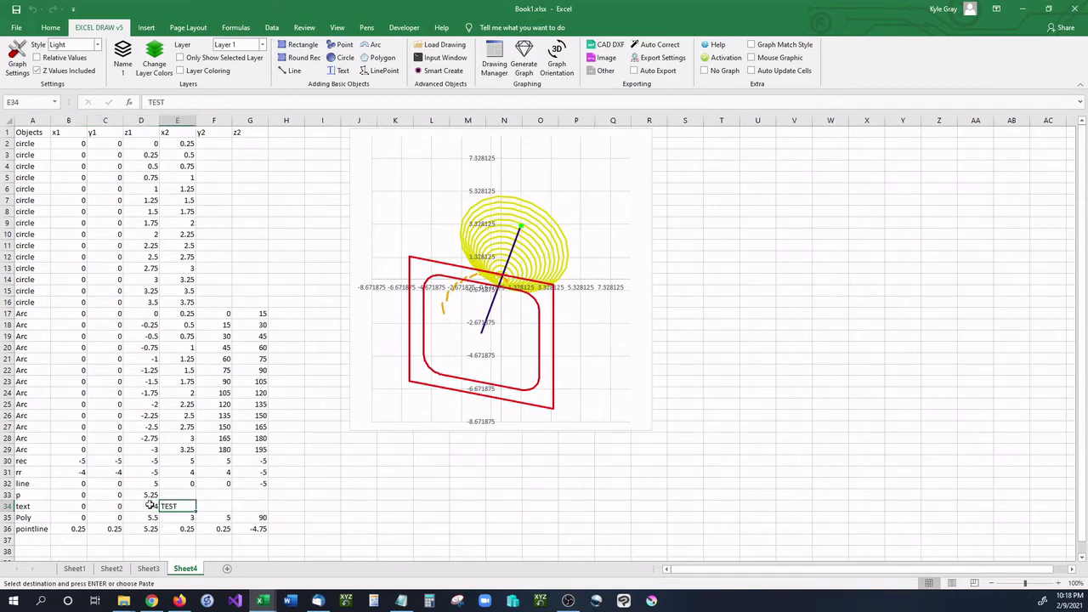
left_click_drag(83, 504, 185, 506)
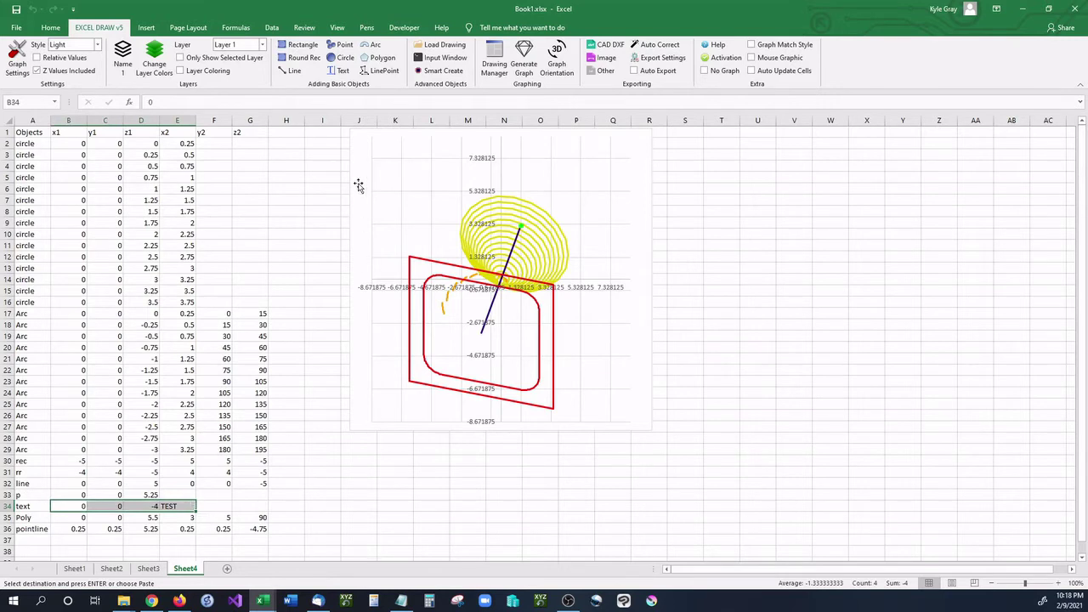
left_click(339, 71)
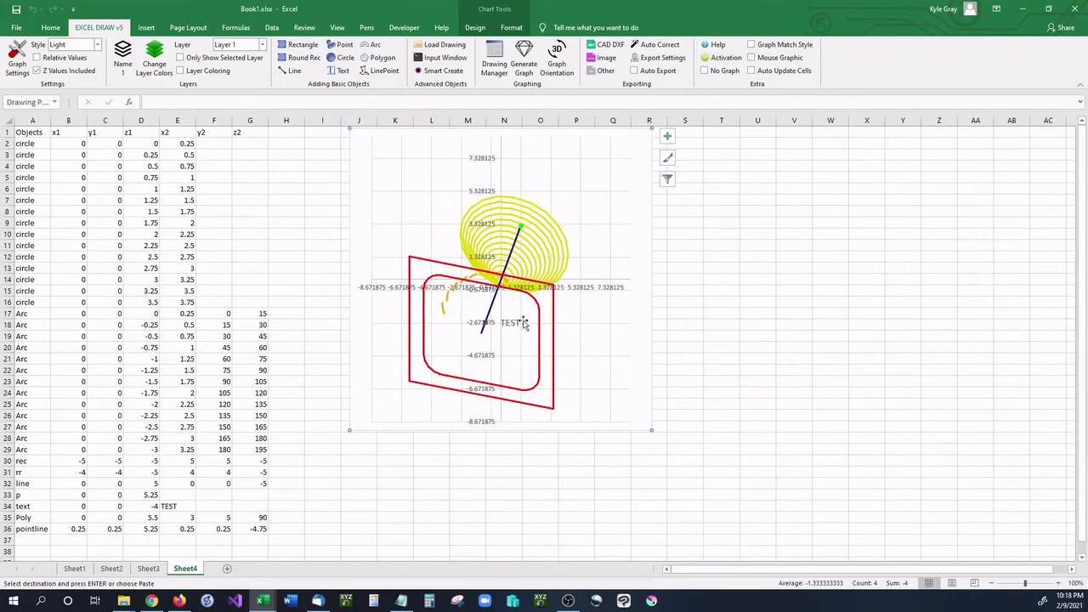
Step: Draw a five-sided polygon centred at (0, 0, 5.5) with radius 3 and angle 90 from the values in B35:G35
left_click(85, 533)
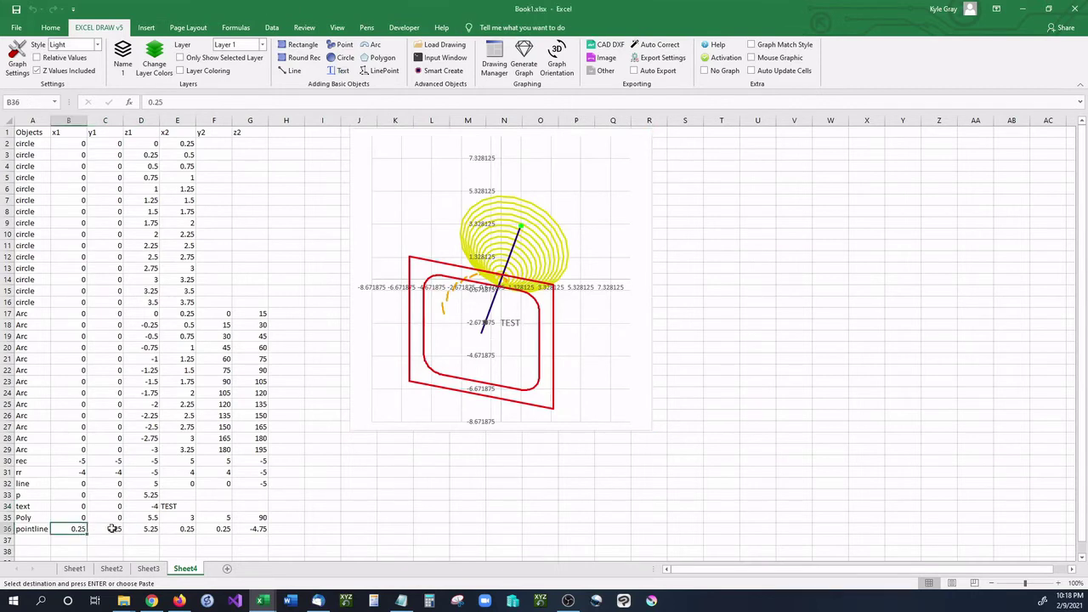
left_click(67, 519)
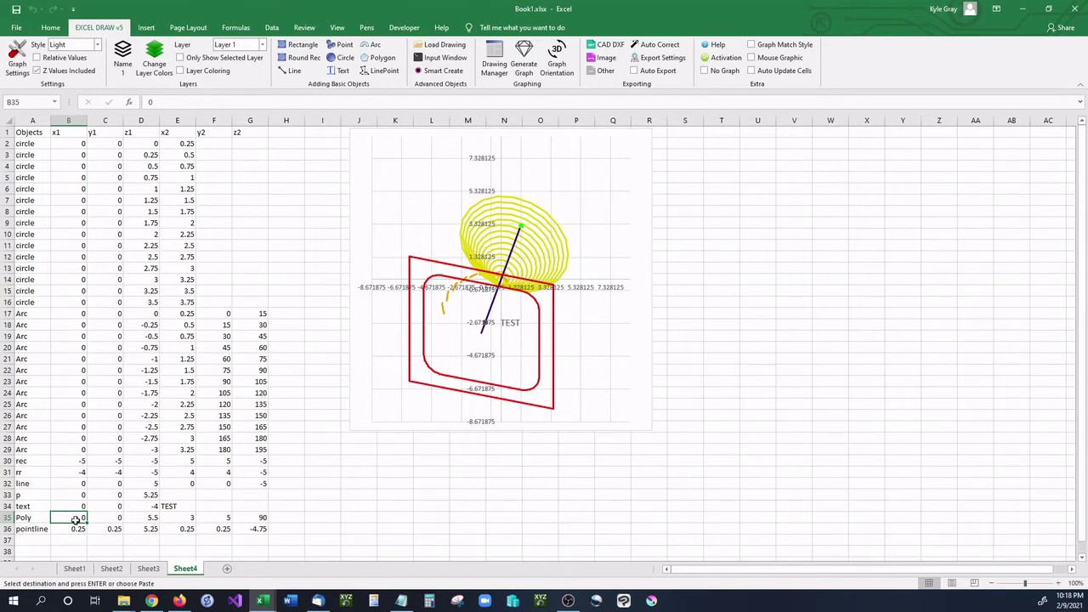
left_click_drag(76, 519, 144, 524)
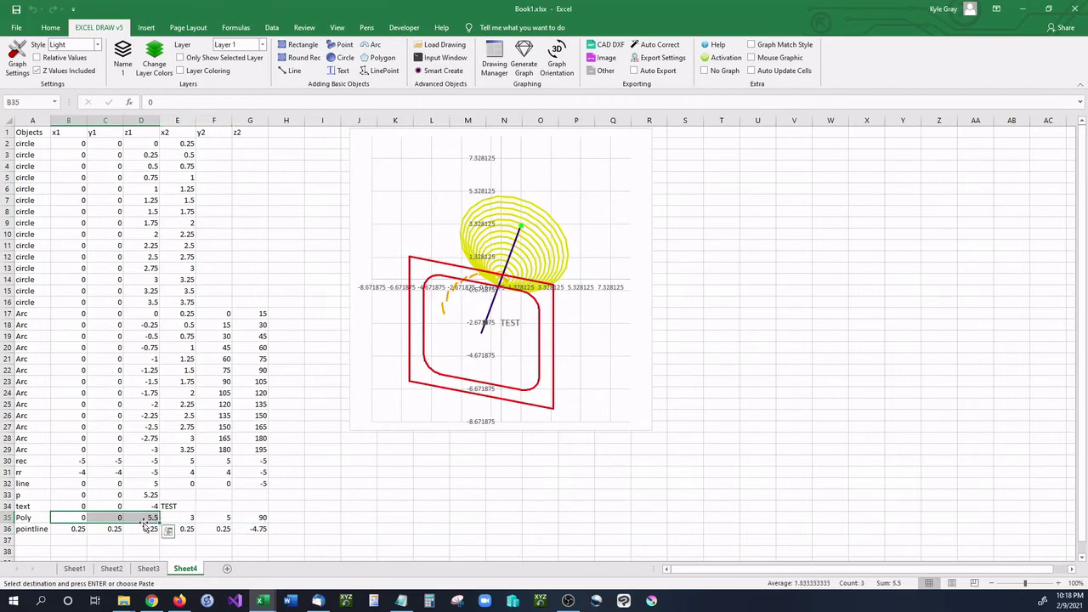
left_click(189, 518)
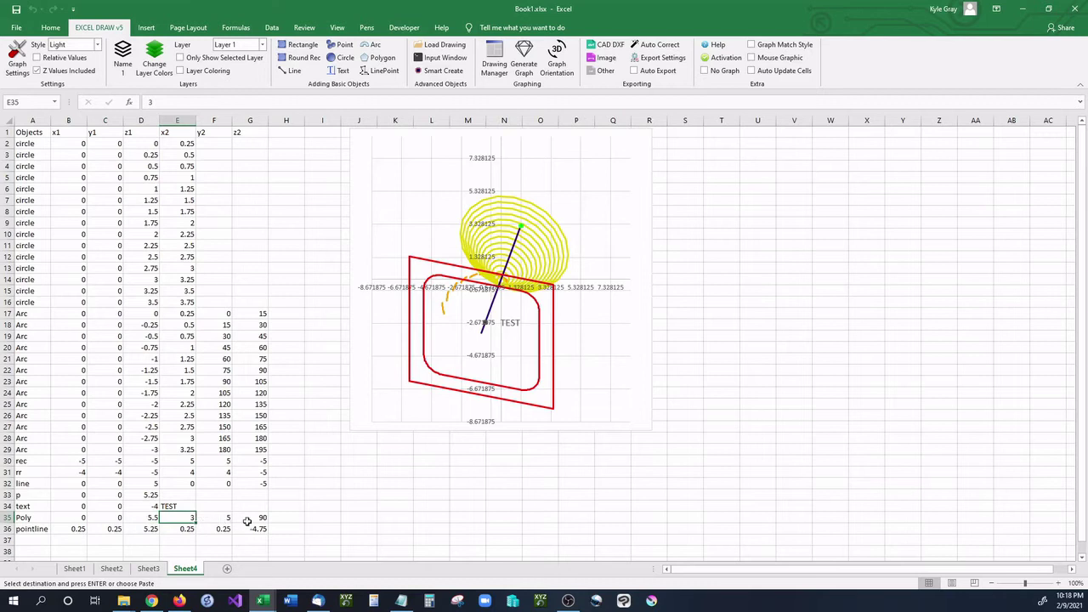
left_click(229, 517)
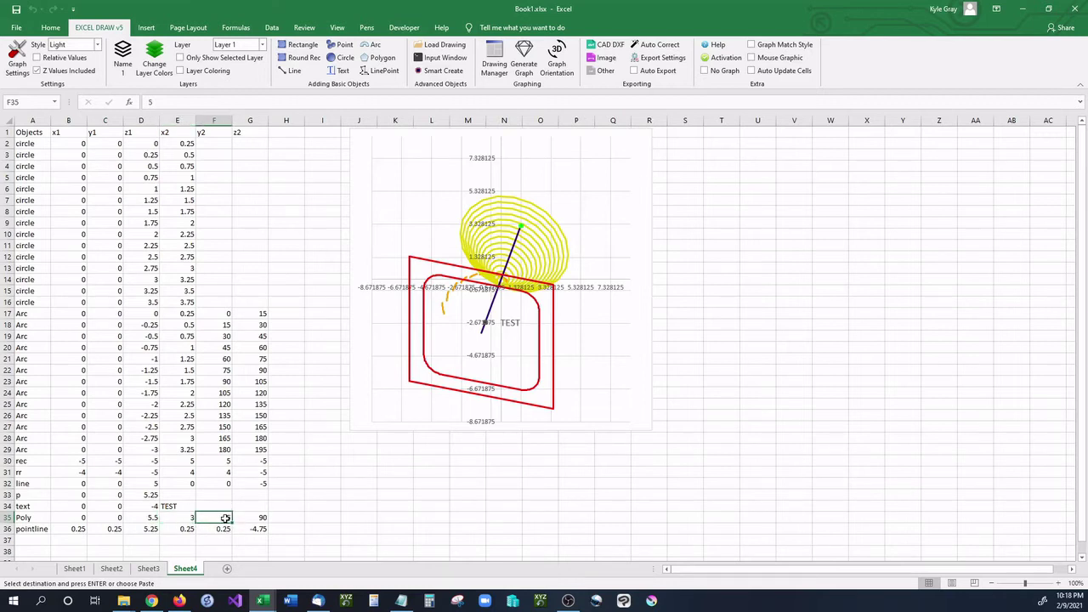
left_click(260, 518)
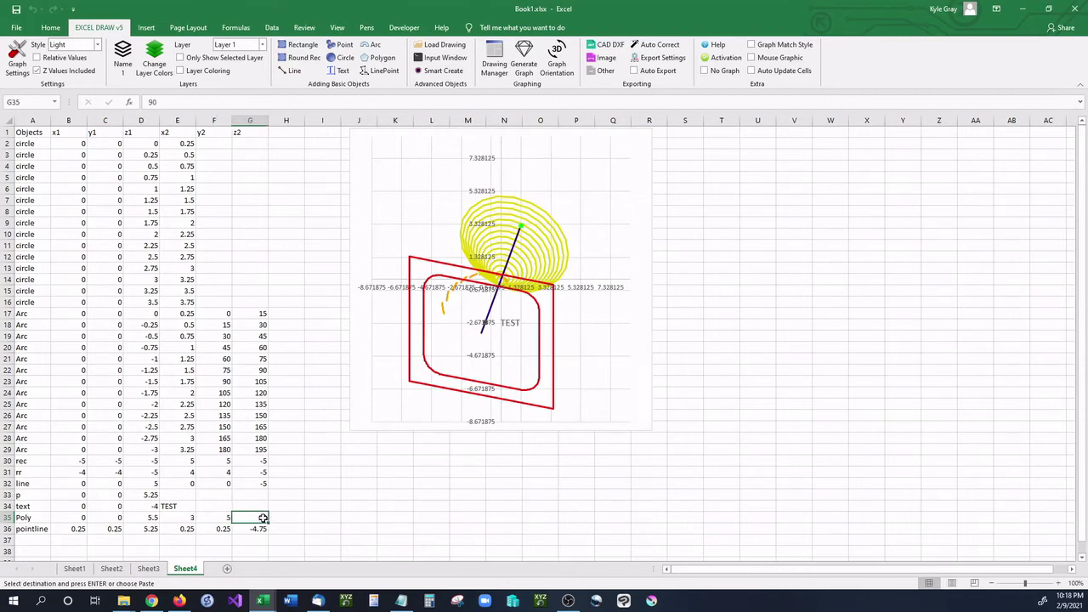
left_click_drag(82, 517, 264, 518)
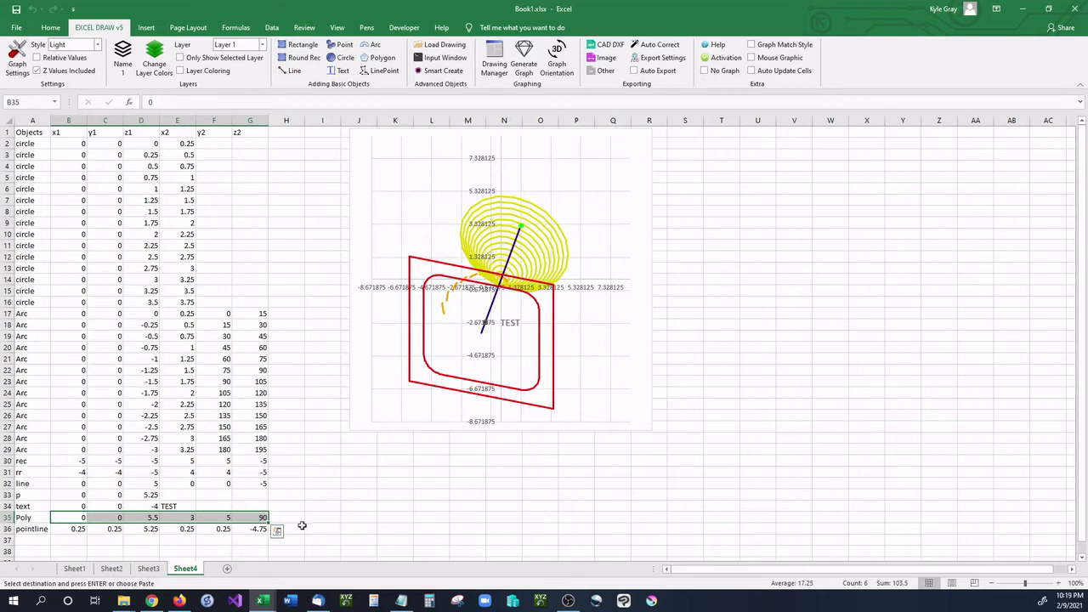
left_click(381, 58)
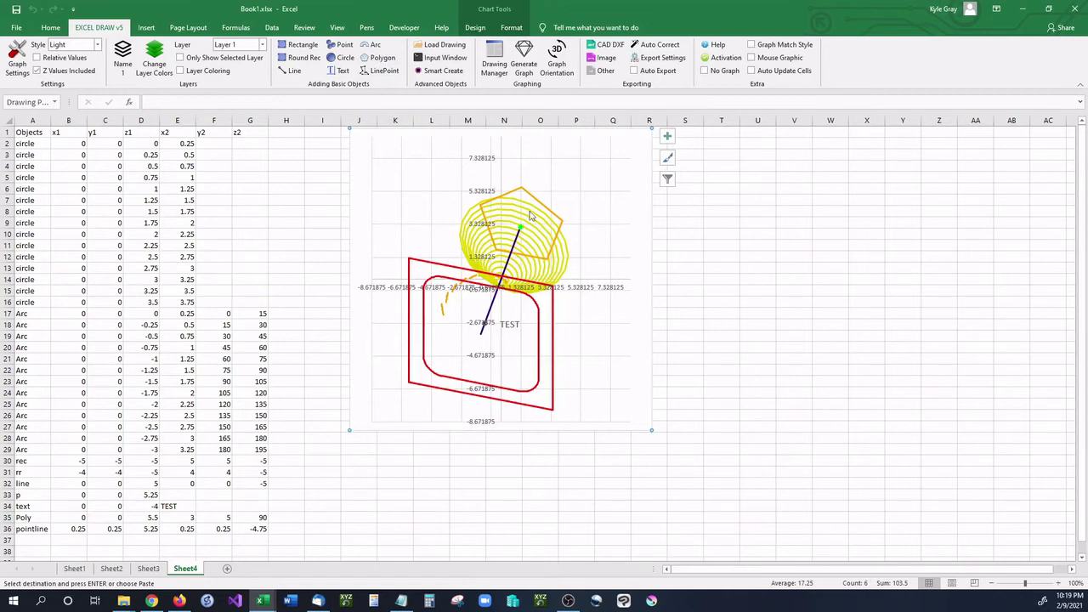
Step: Draw a point line from (0.25, 0.25, 5.25) to (0.25, 0.25, -4.75) on Layer 0 using the coordinates in B36:G36
left_click(77, 527)
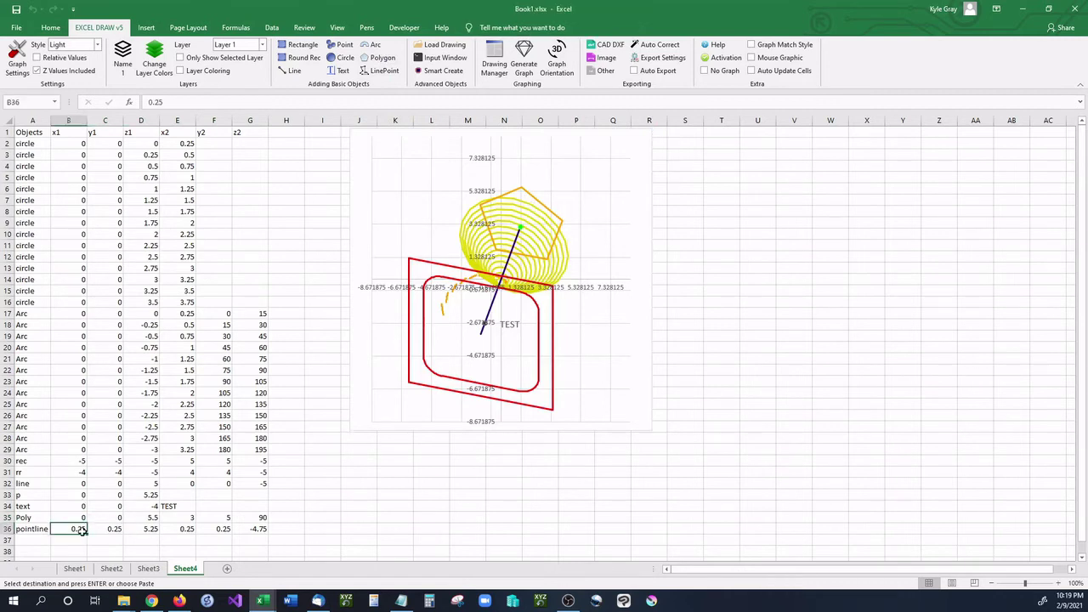
left_click(262, 44)
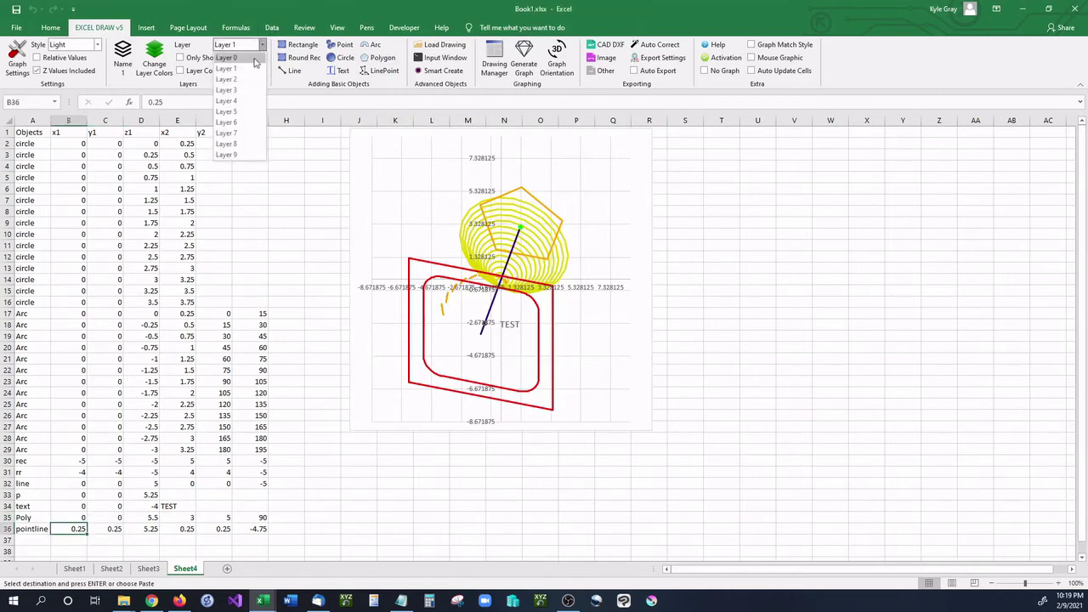
left_click(254, 59)
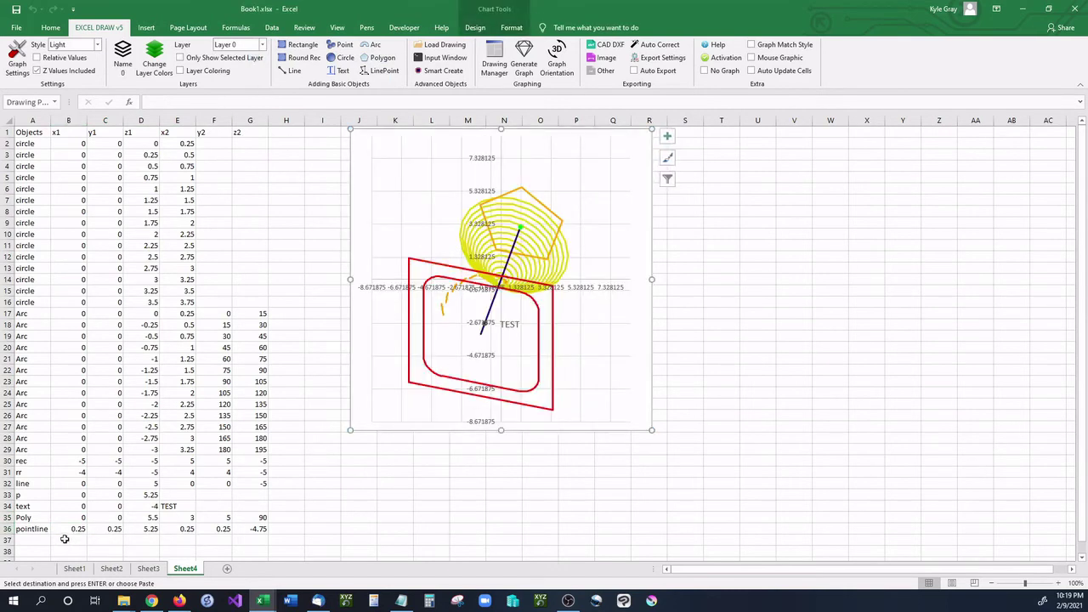
left_click_drag(62, 529, 255, 528)
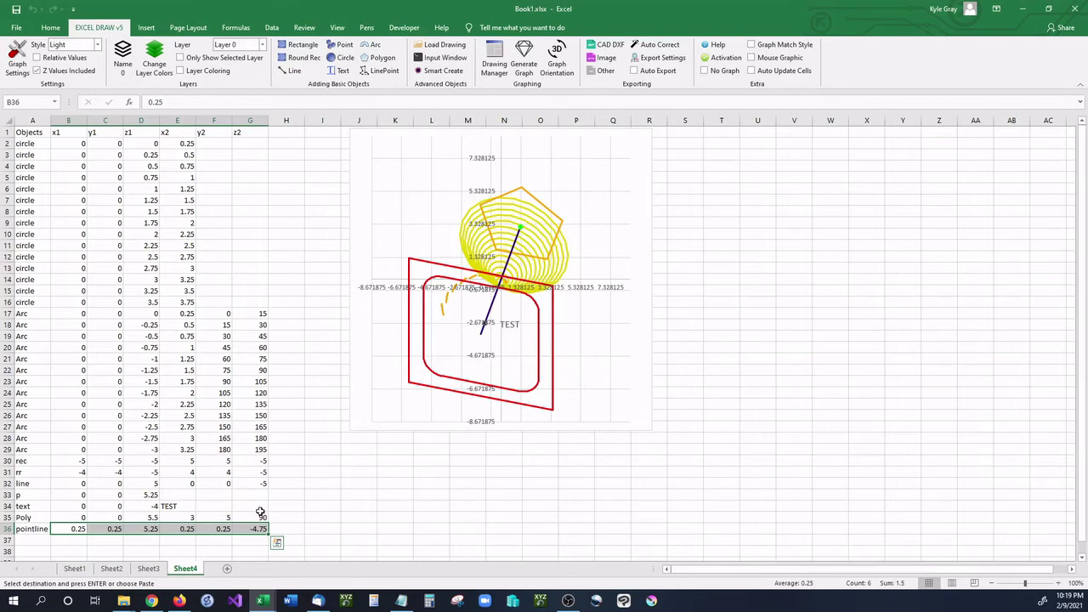
type("0.25\t0.25\t5.25\t0.25\t0.25\t-4.75")
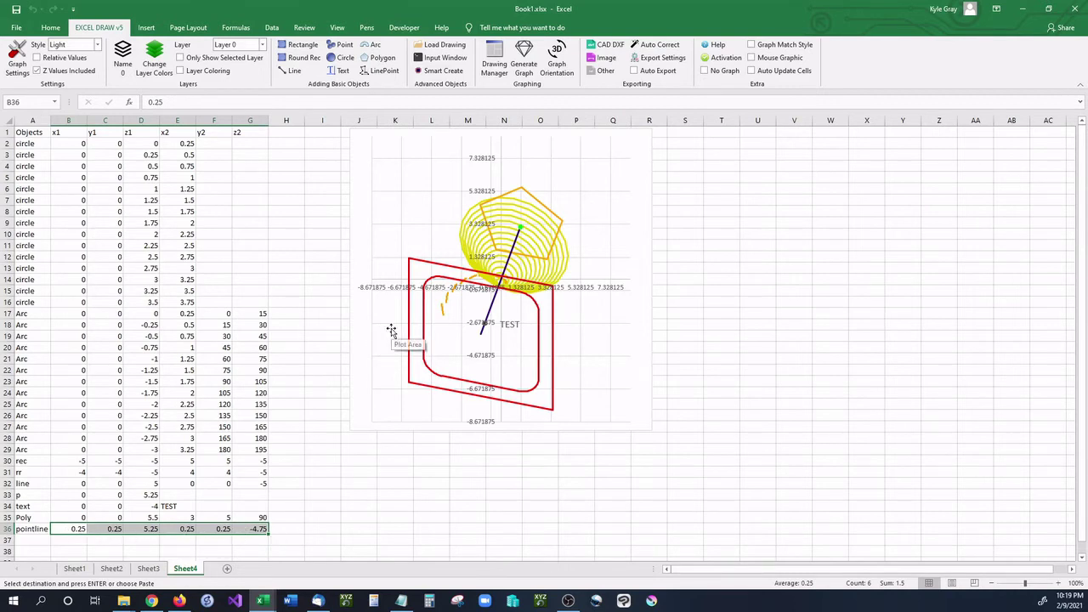
left_click(378, 73)
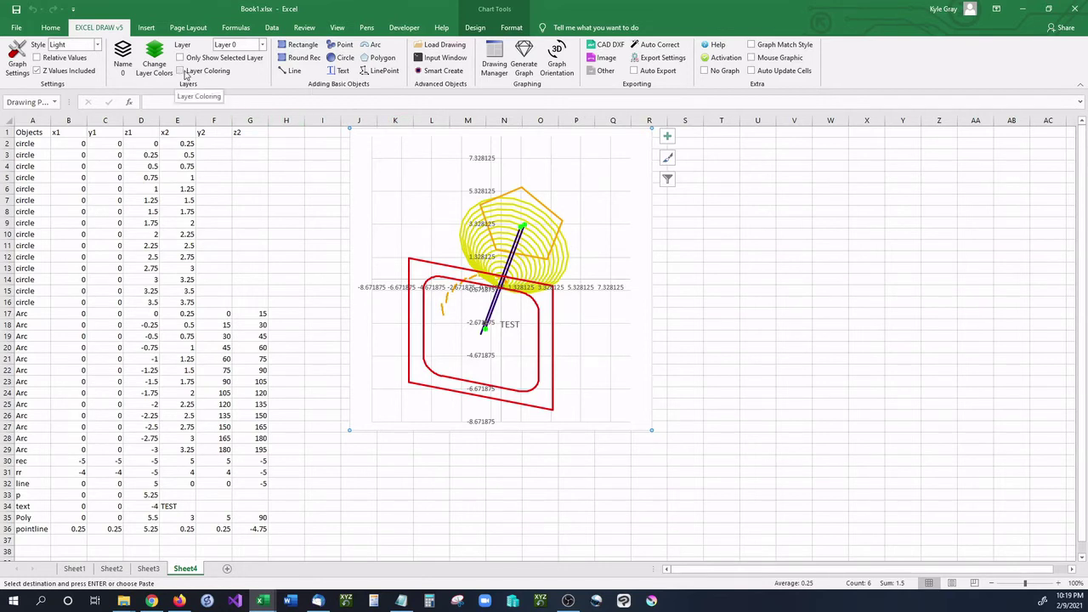
Step: Examine the drawing with layer coloring on and Layers 0, 1 and 2 isolated in turn, then restore the original colors and all layers
left_click(181, 73)
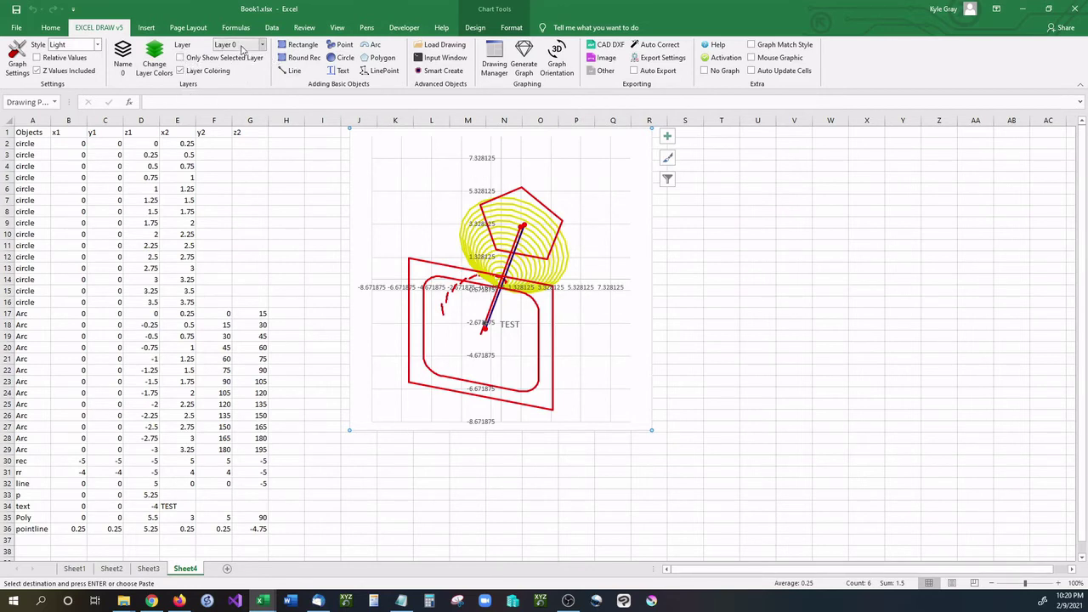
left_click(180, 57)
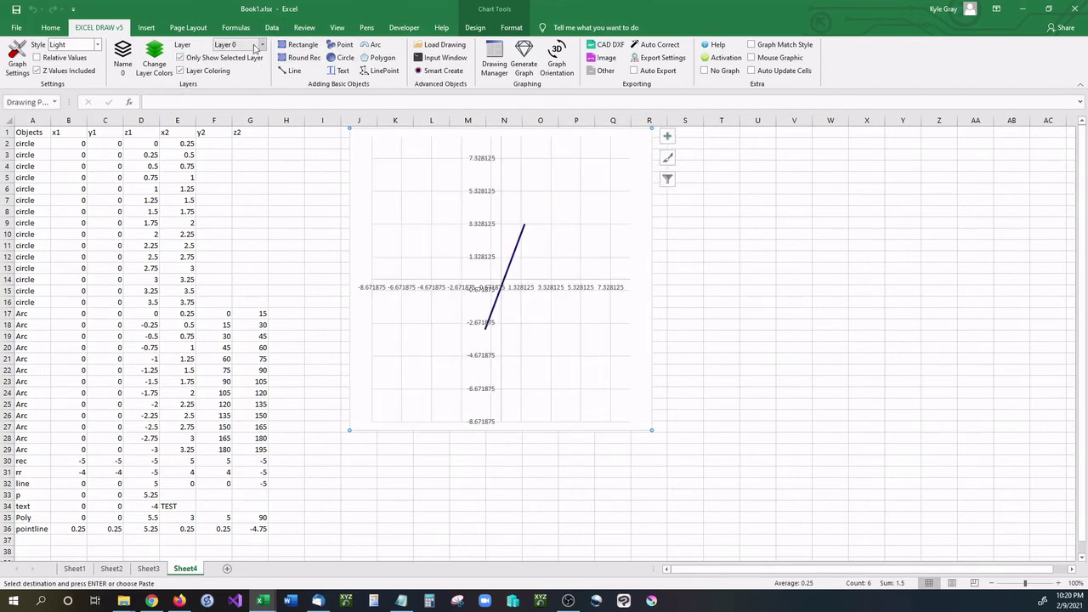
left_click(261, 47)
left_click(253, 68)
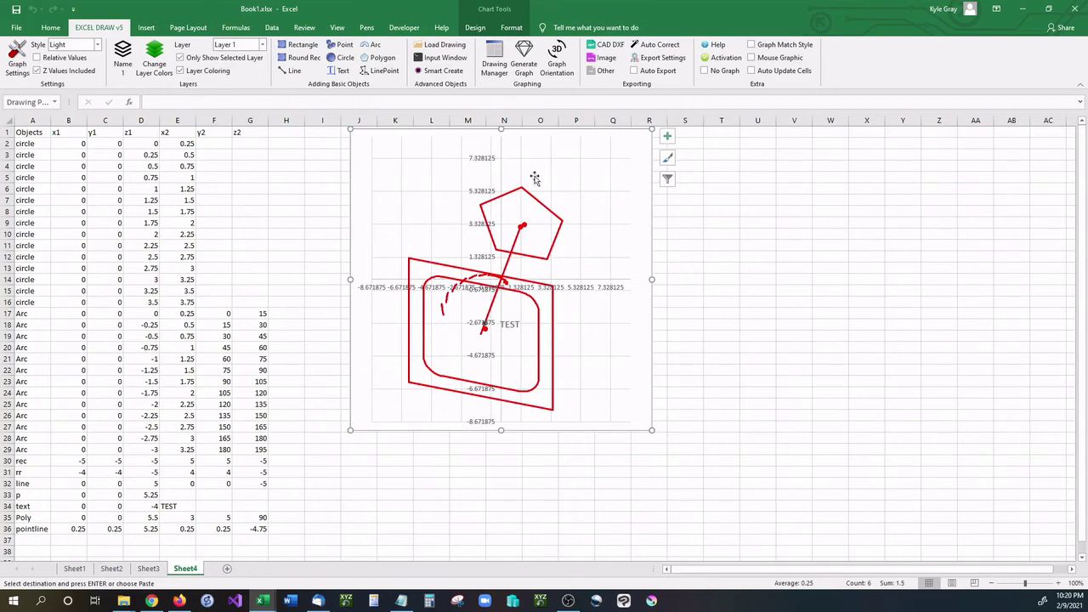
left_click(261, 45)
left_click(251, 77)
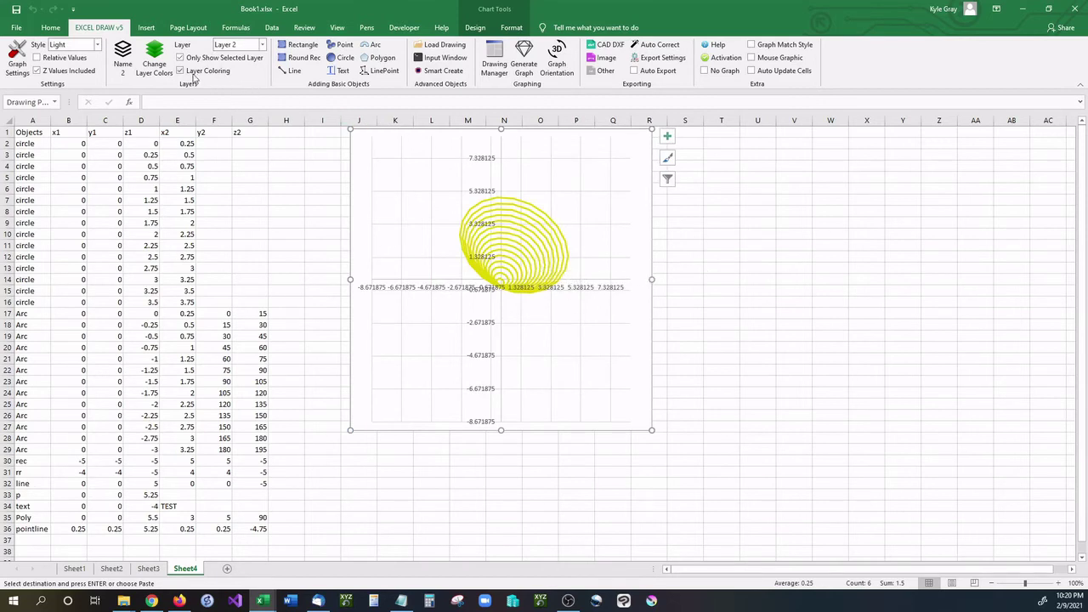
left_click(179, 57)
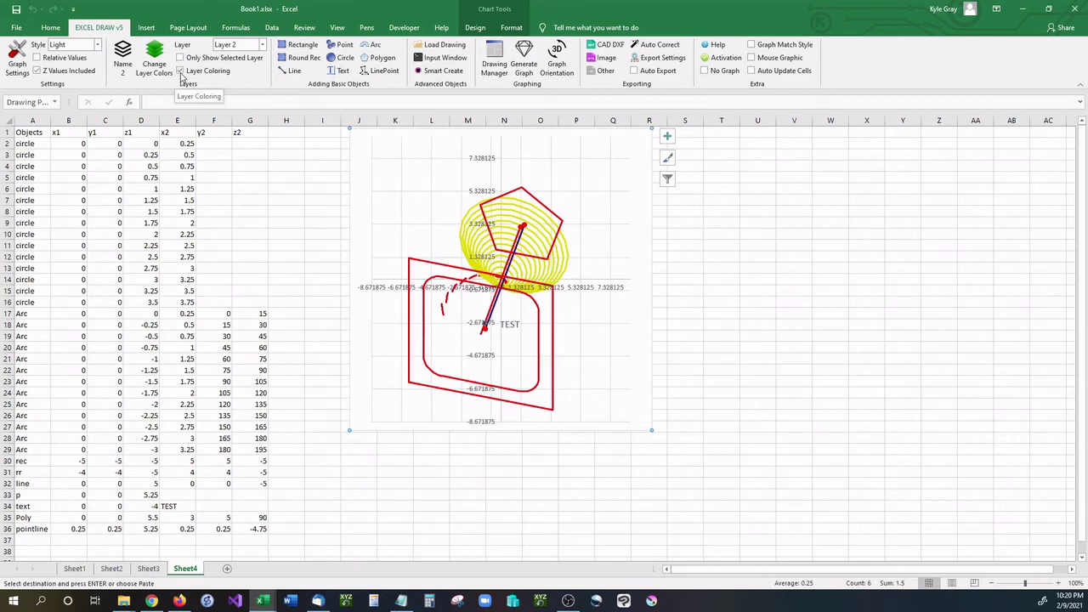
left_click(180, 72)
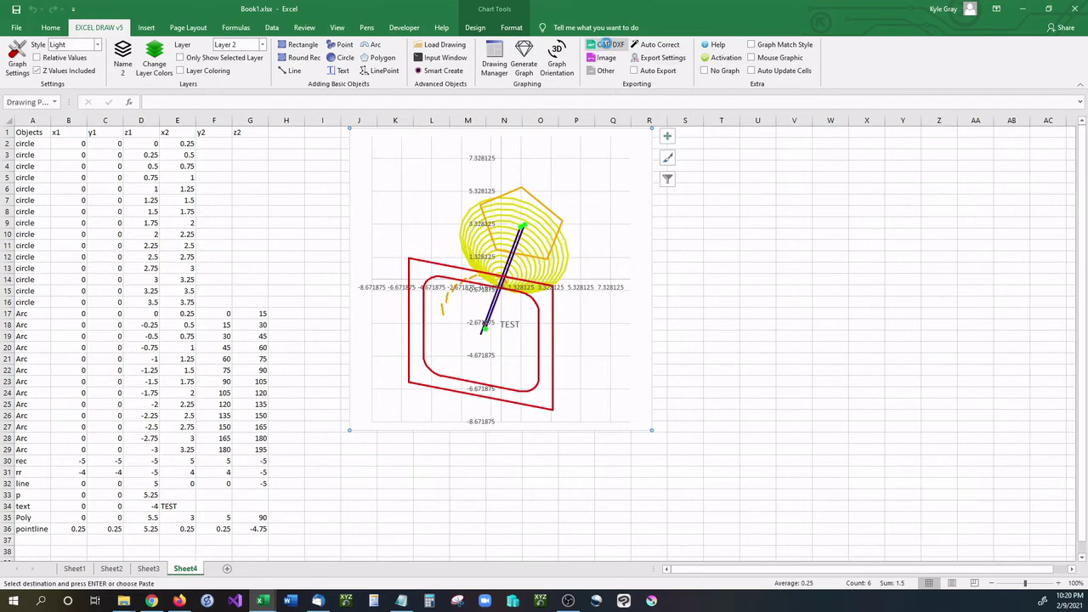
Step: Export the drawing as a .dxf file named Drawing Preview-DXF Test2 to the Excel Draw download folder and open the exported file
left_click(604, 43)
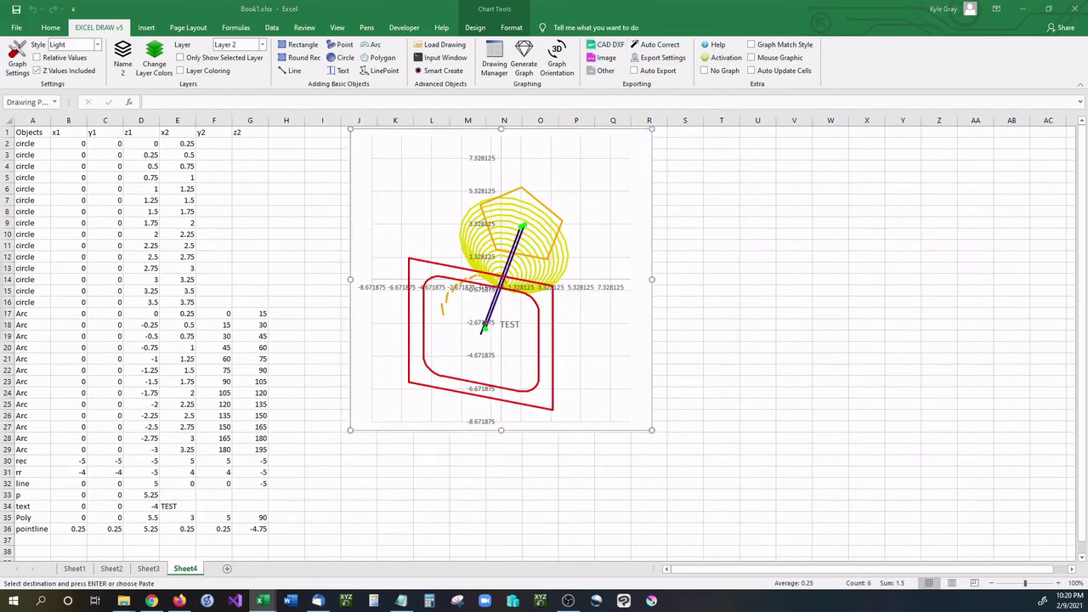
left_click_drag(308, 228, 374, 338)
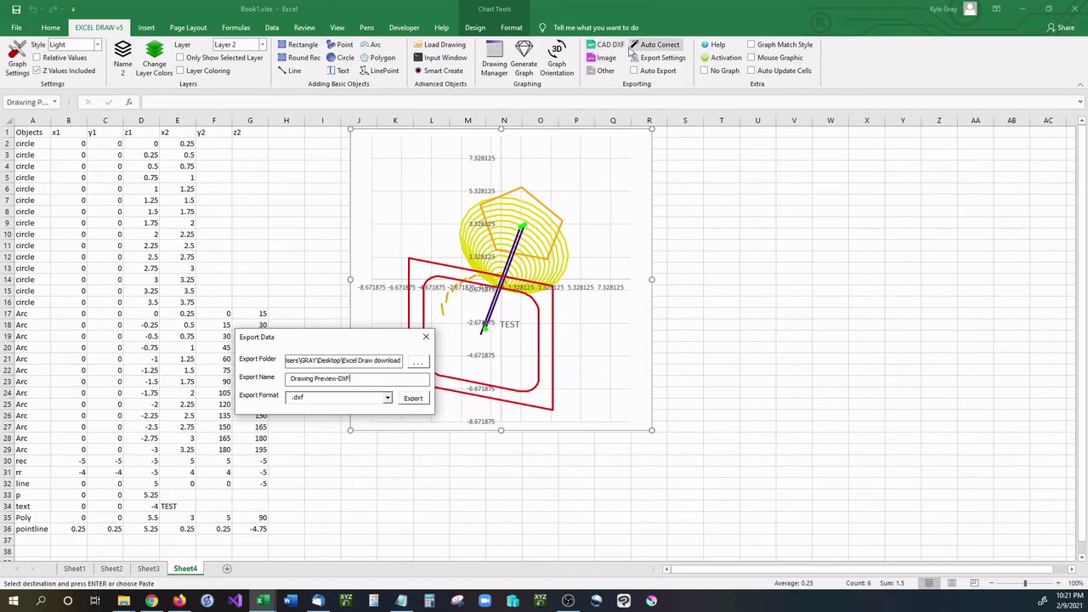
left_click_drag(301, 361, 411, 360)
left_click(412, 381)
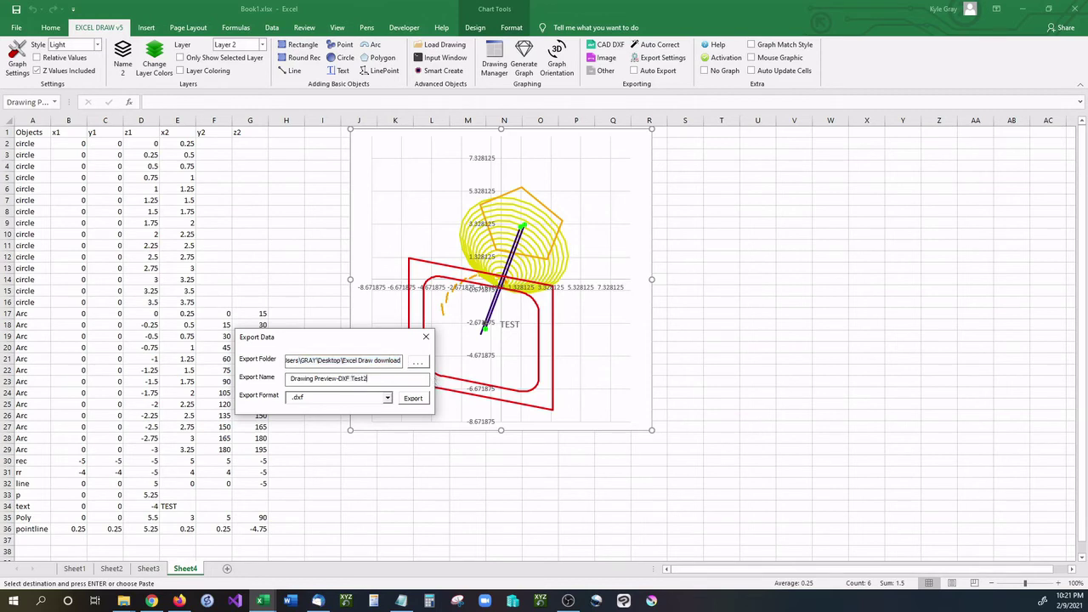
left_click(417, 402)
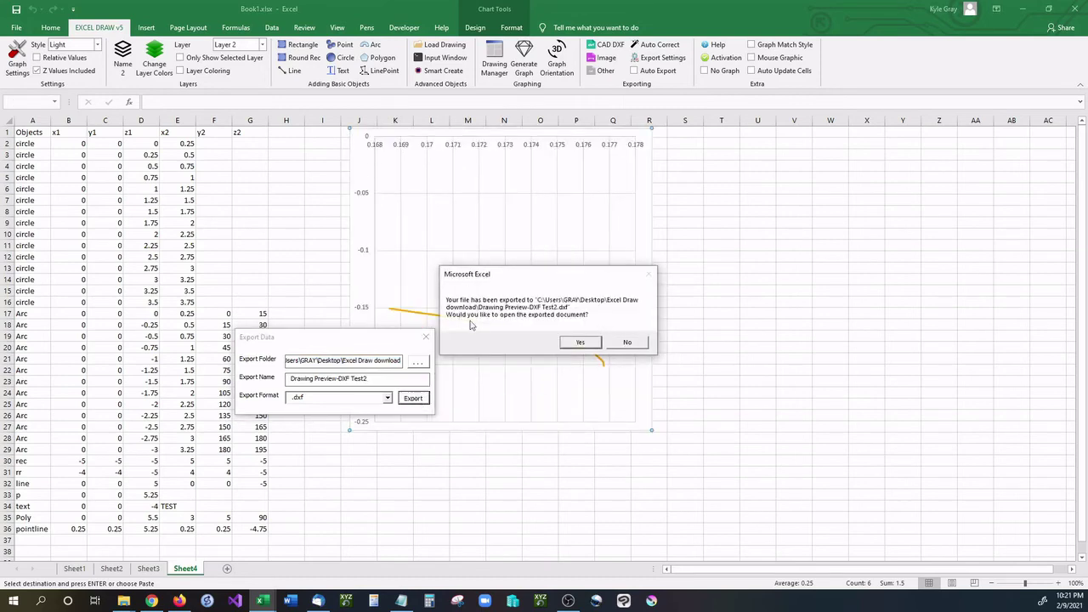
left_click(580, 343)
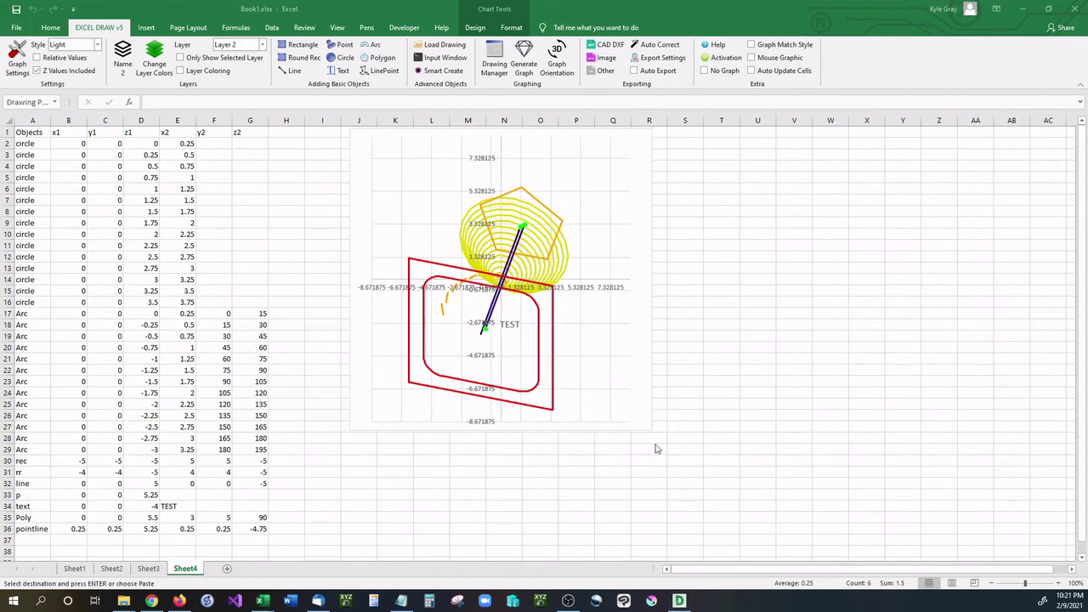
Step: Switch to DWG TrueView and orbit the exported drawing into a tilted 3D view showing the whole model
mouse_move(685, 603)
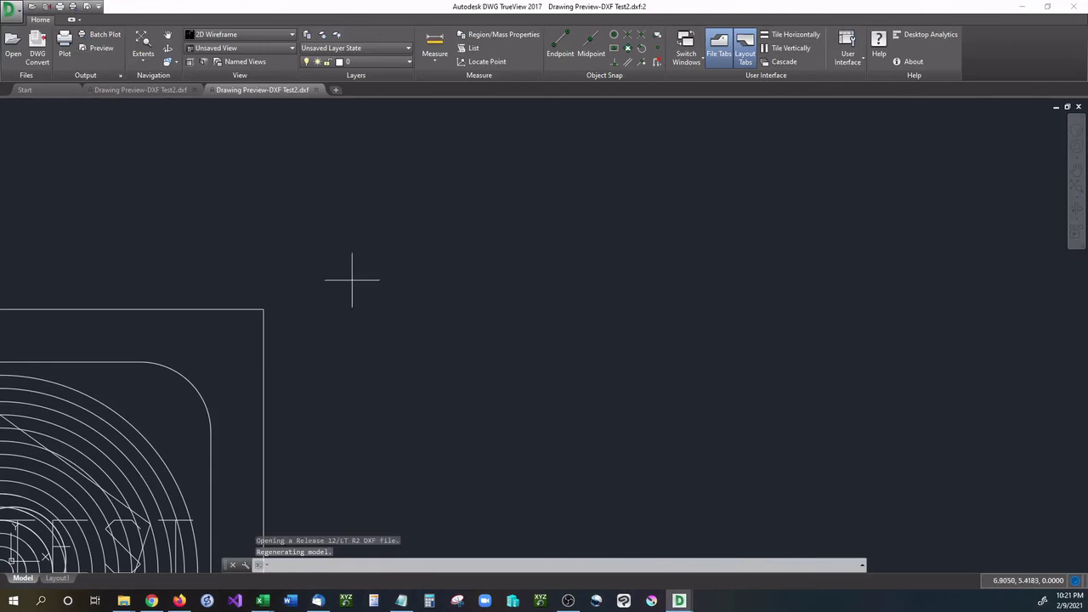
left_click(167, 35)
left_click_drag(180, 364, 571, 146)
scroll(471, 330, "down", 4)
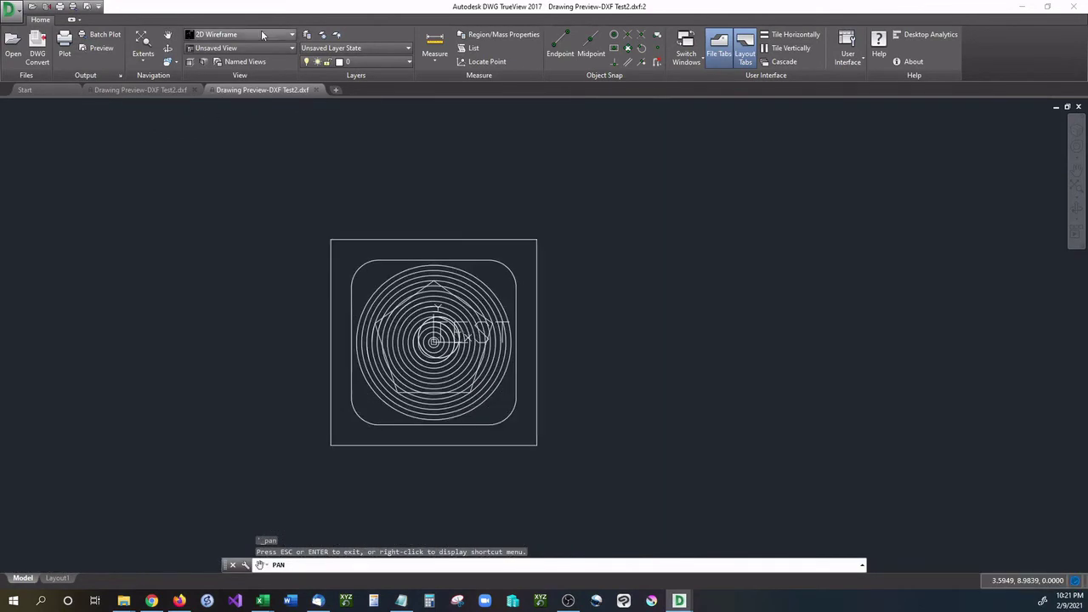
left_click(168, 60)
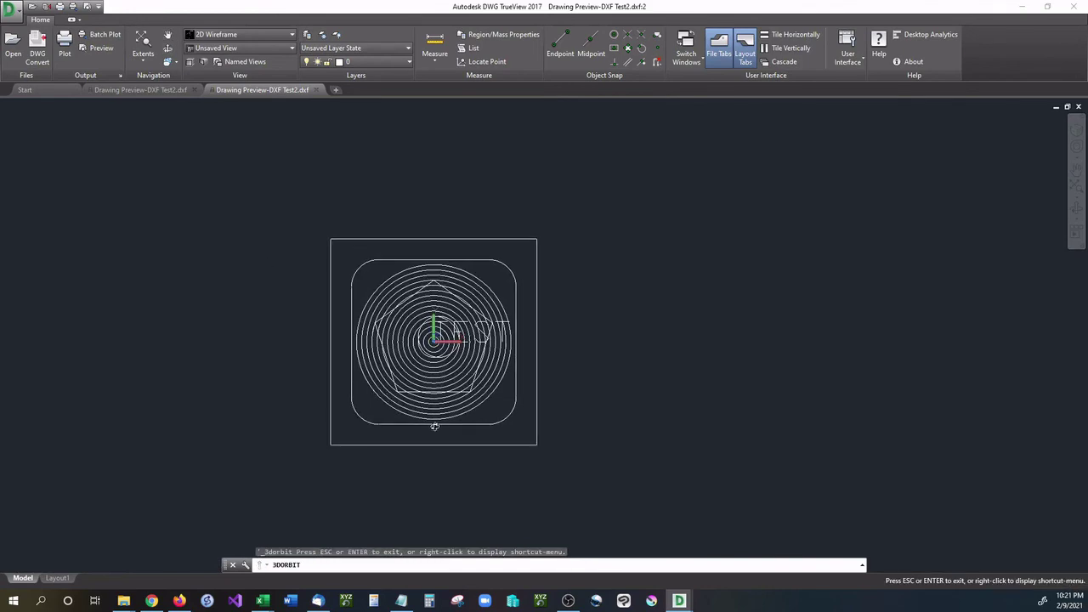
mouse_move(435, 427)
left_mouse_down()
mouse_move(419, 315)
mouse_move(368, 318)
mouse_move(536, 318)
mouse_move(484, 298)
mouse_move(433, 316)
left_mouse_up()
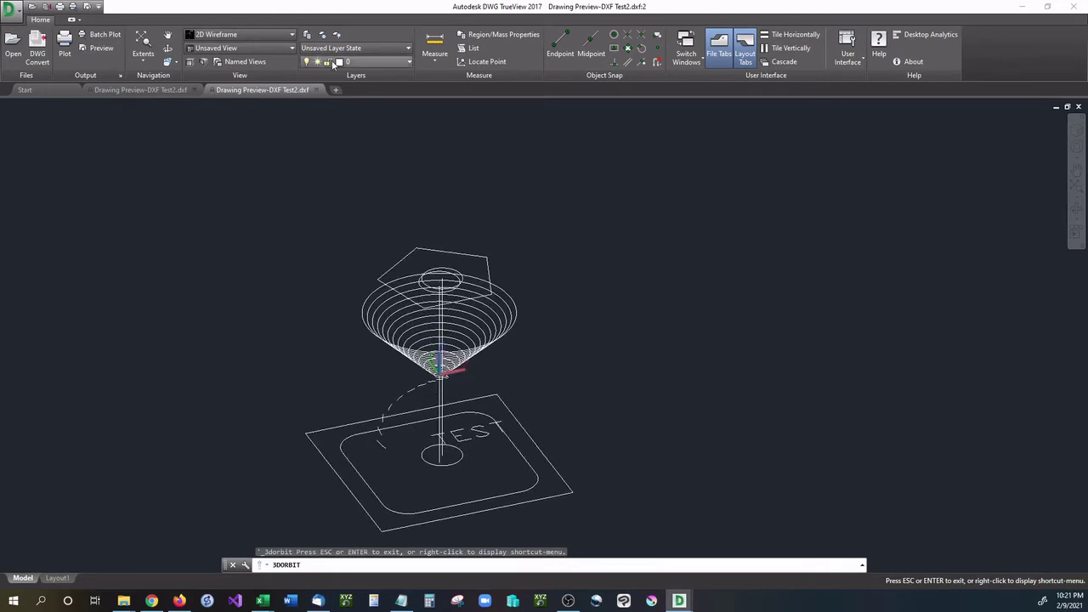
Step: Turn layers 1 and 2 off and back on to check the exported layers, and inspect the model from another angle
left_click(408, 62)
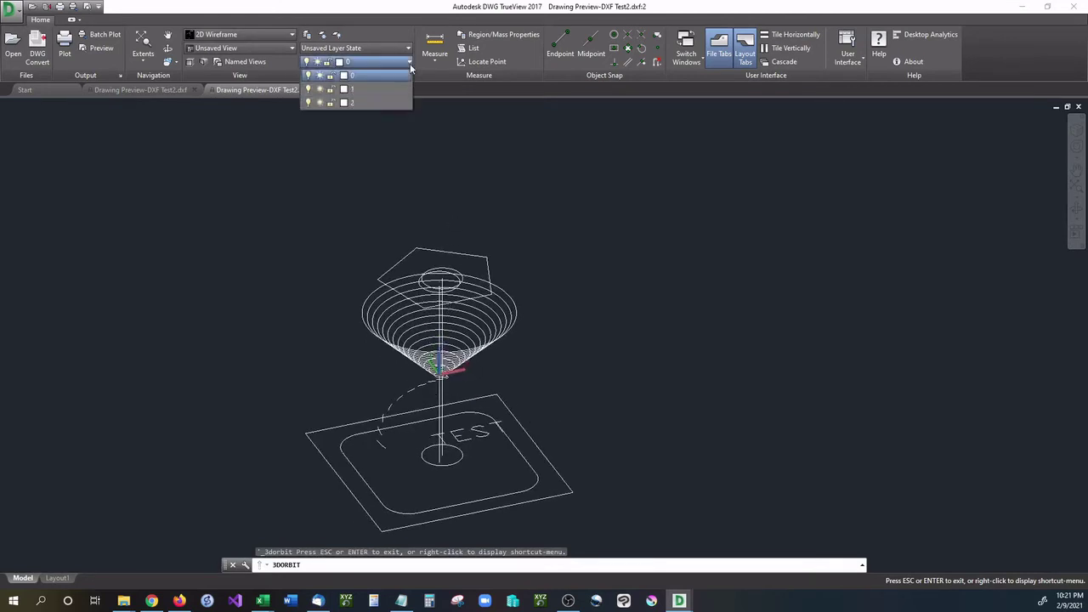
left_click(308, 90)
left_click(307, 103)
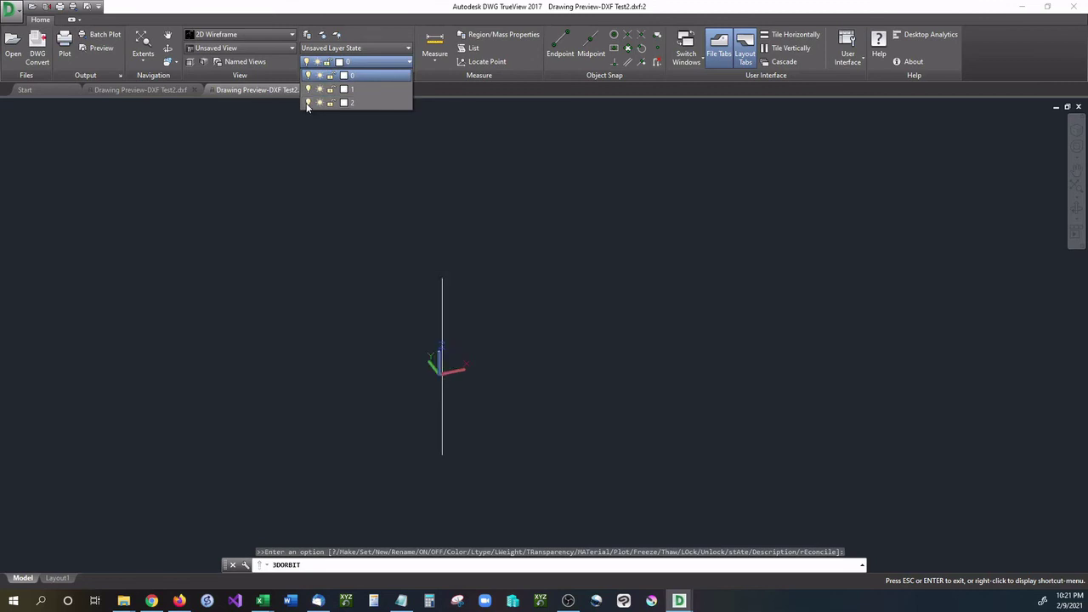
left_click(307, 103)
left_click(308, 89)
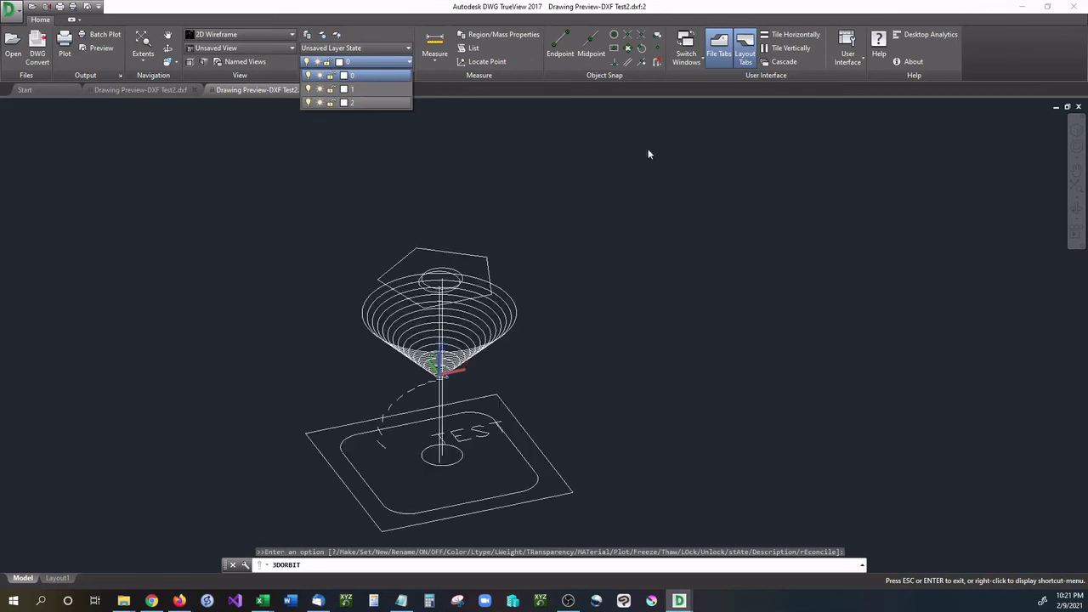
left_click_drag(663, 370, 580, 362)
left_click_drag(627, 305, 626, 406)
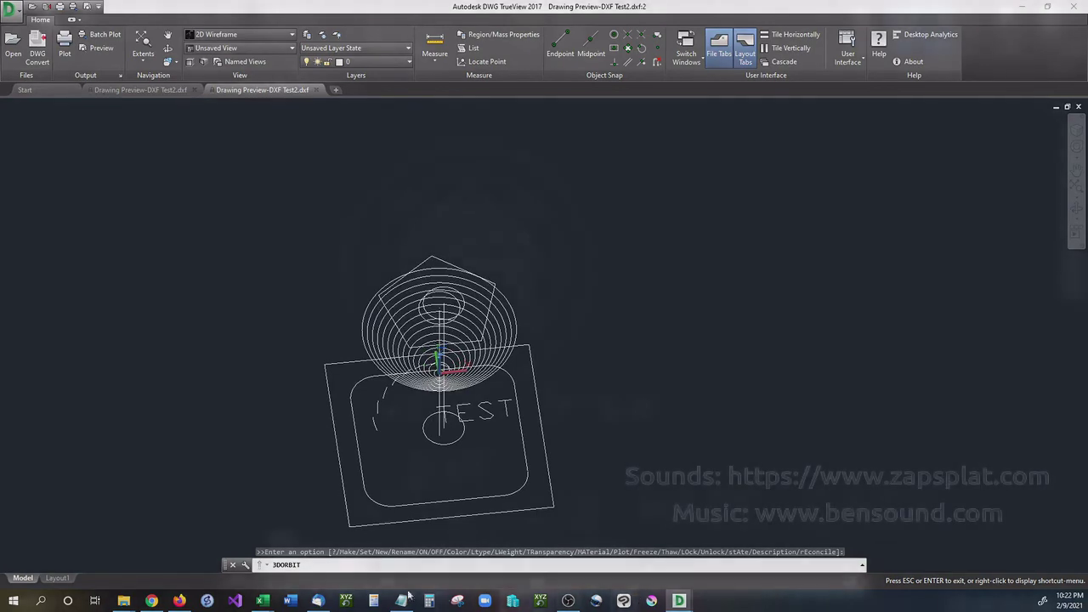